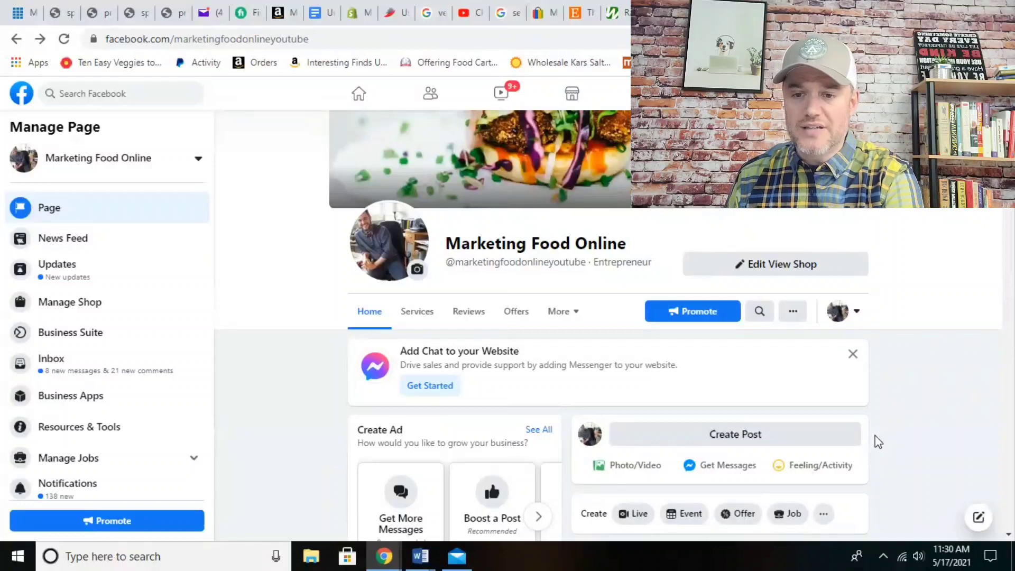
scroll(608, 317, "up", 2)
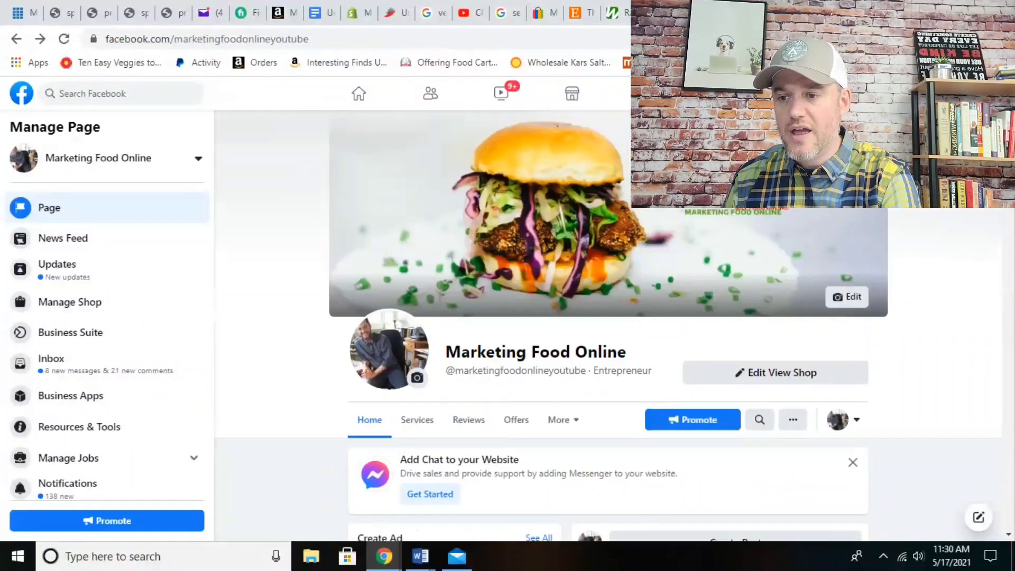
scroll(608, 317, "down", 1)
scroll(679, 222, "up", 1)
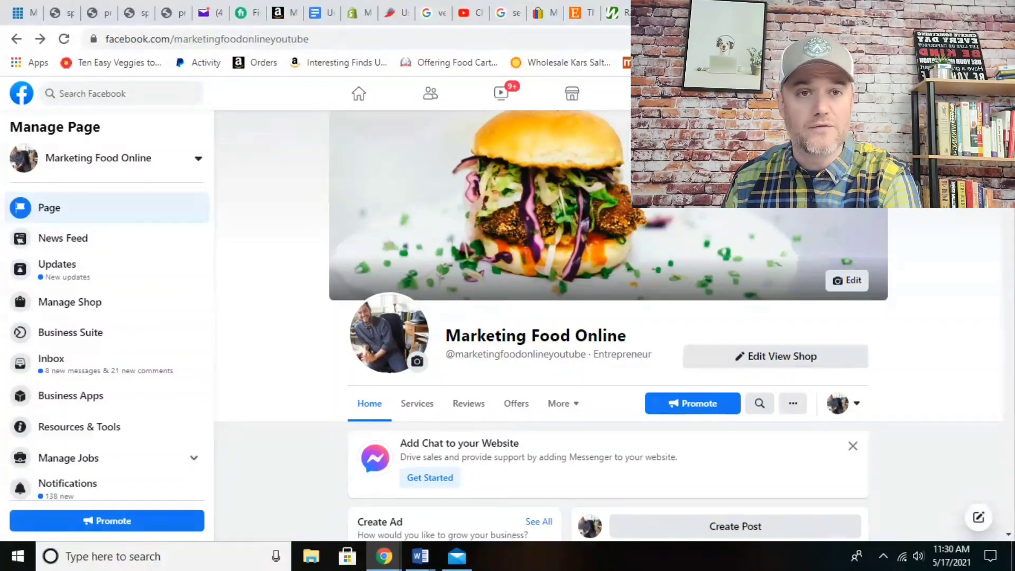
scroll(607, 317, "down", 4)
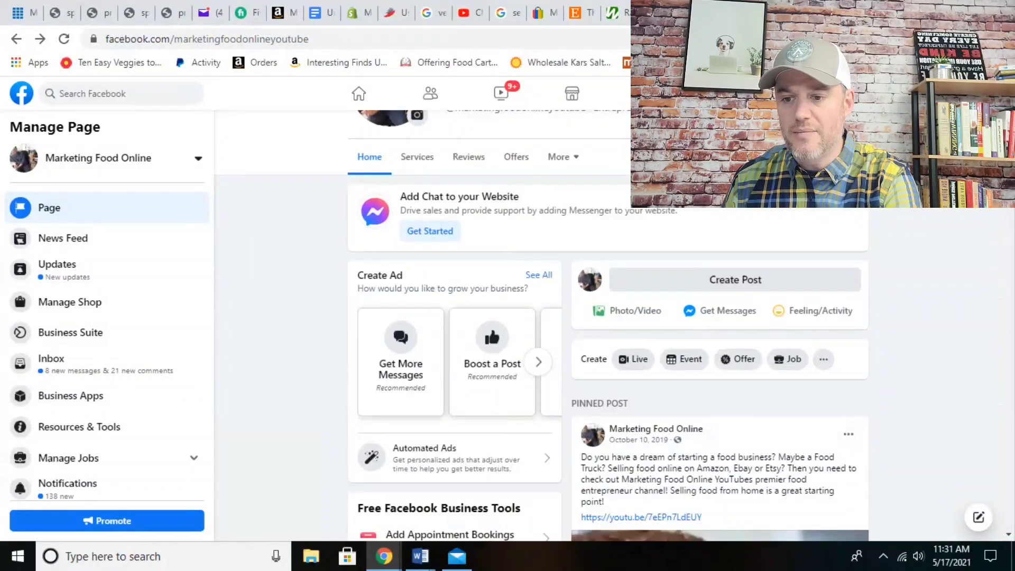
scroll(608, 318, "up", 2)
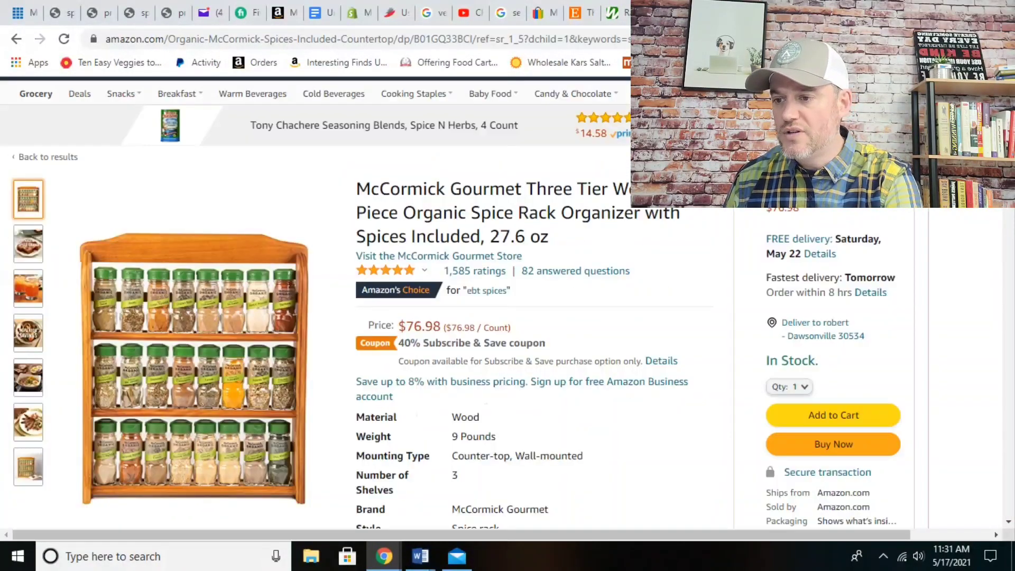
Copy the web address of the McCormick Gourmet spice rack product page on Amazon
left_click(544, 39)
right_click(547, 46)
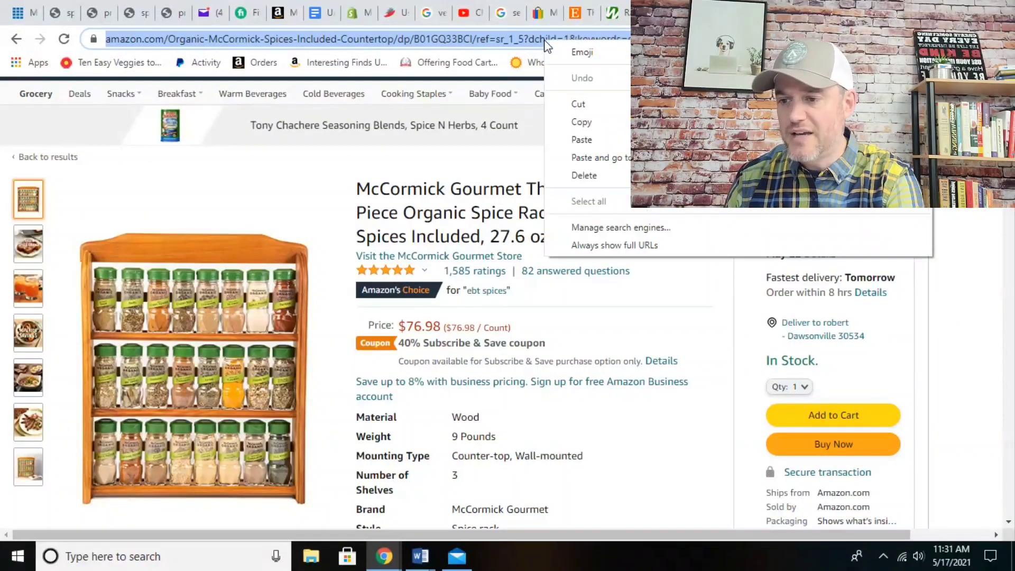
left_click(582, 121)
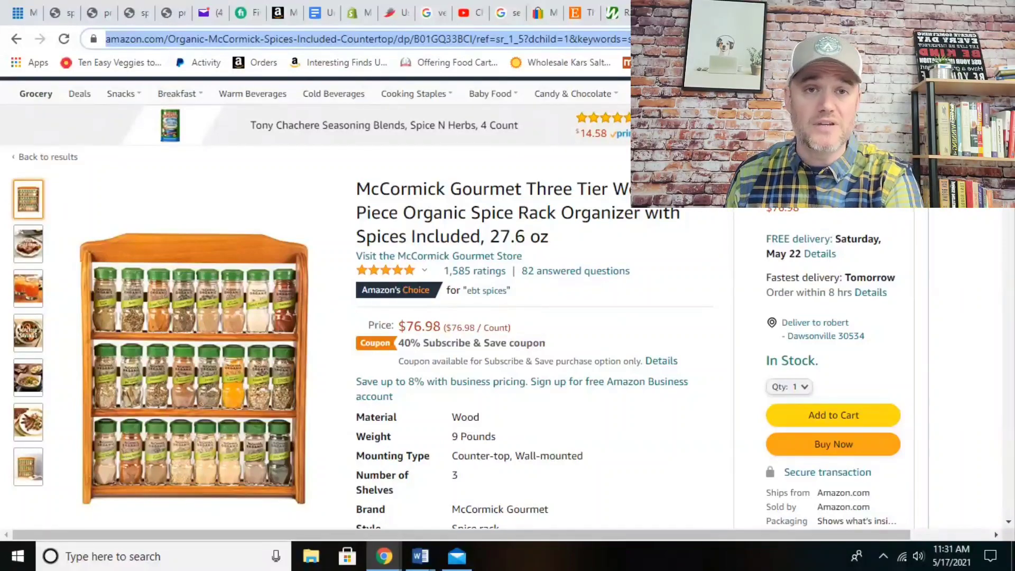
right_click(563, 38)
left_click(581, 116)
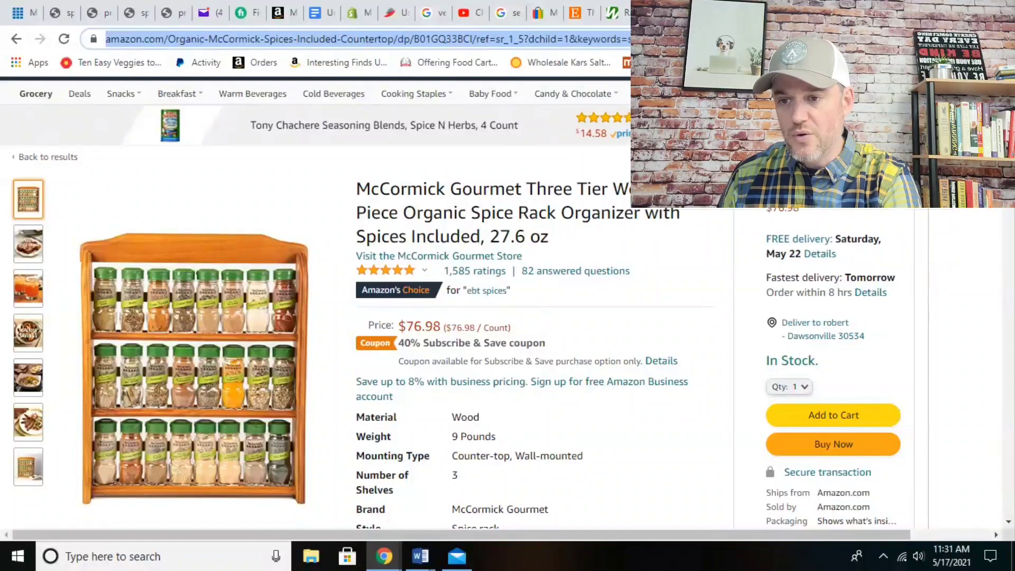
Start a new post on the Marketing Food Online Facebook page and look over the Amazon product details for it
left_click(655, 13)
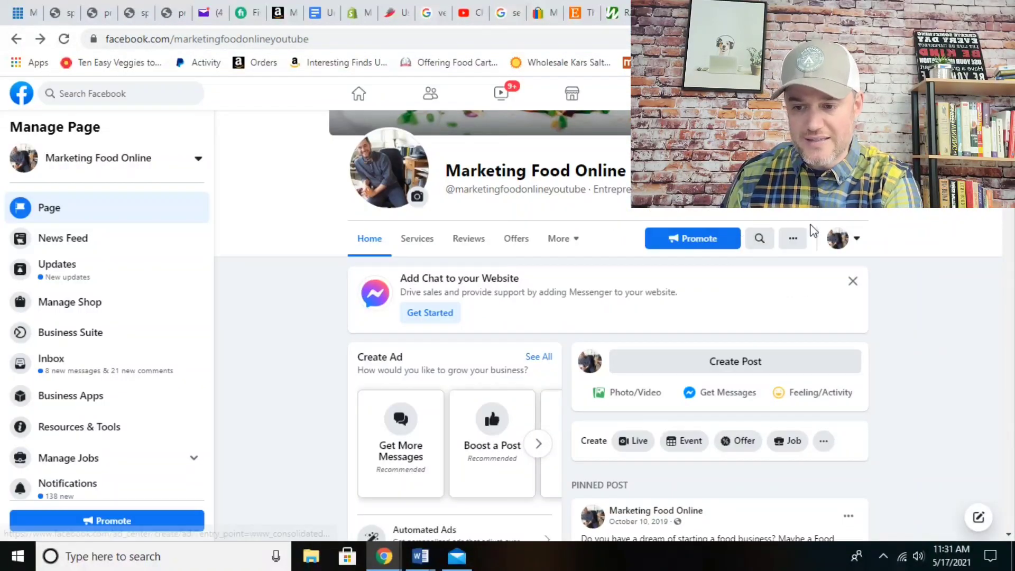
left_click(749, 362)
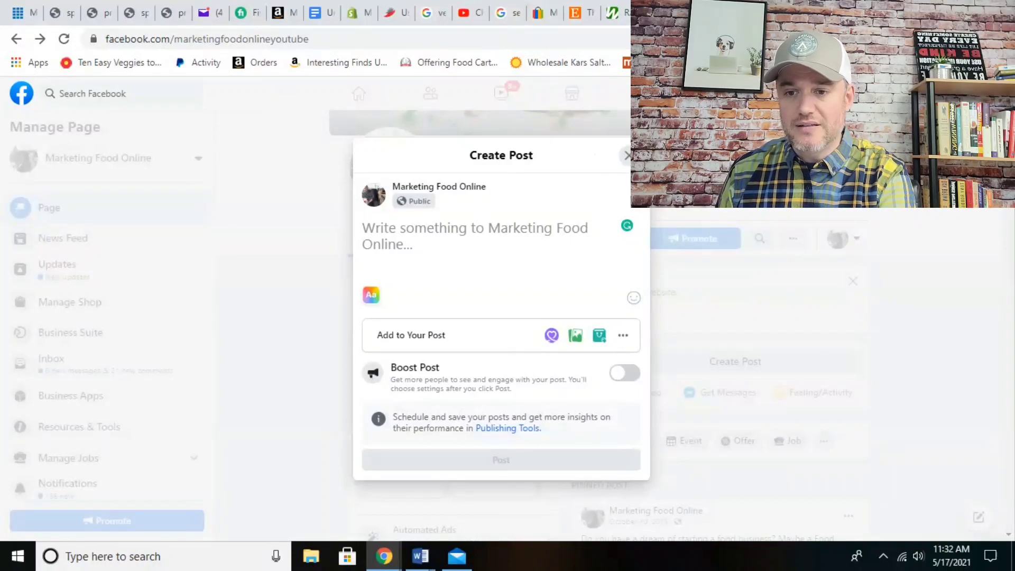
key("ctrl+shift+Tab")
scroll(370, 301, "down", 8)
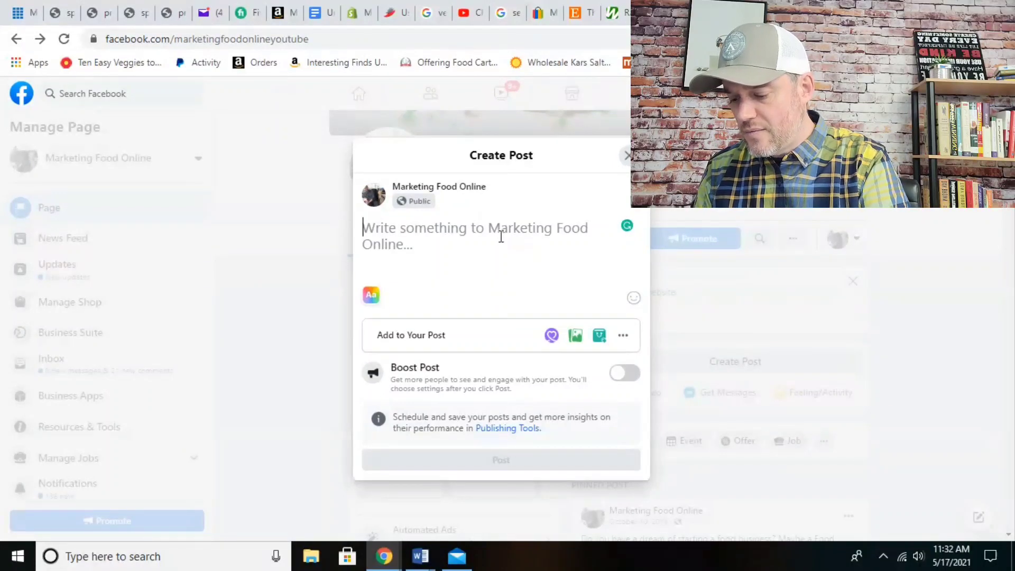
Write the post text "Perfect gift for any chef at home! With a variety of flavors to choose from.", correcting the spelling of "flavors"
type("Pereft")
key("BackSpace")
key("BackSpace")
key("BackSpace")
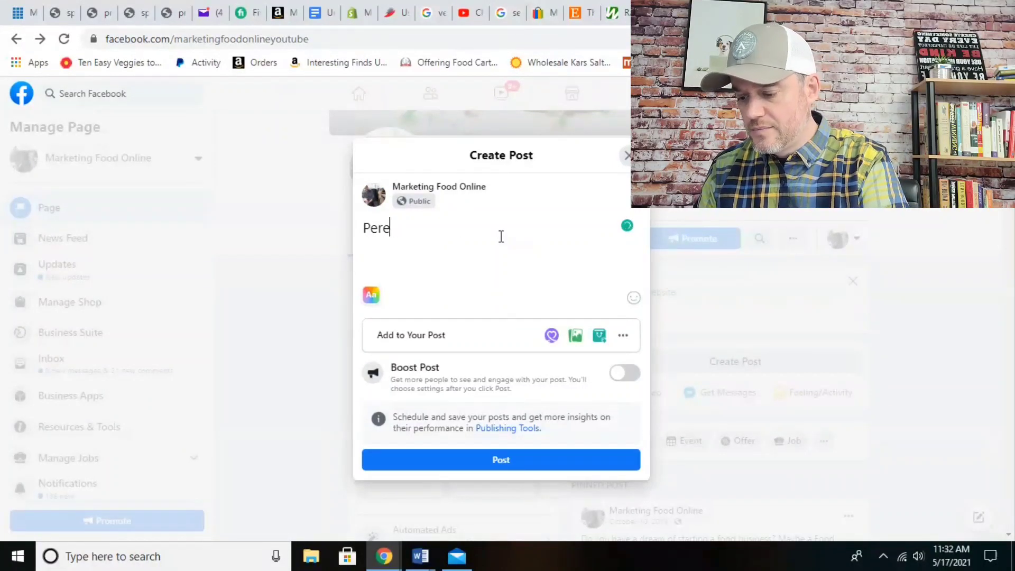
type("fect gift ")
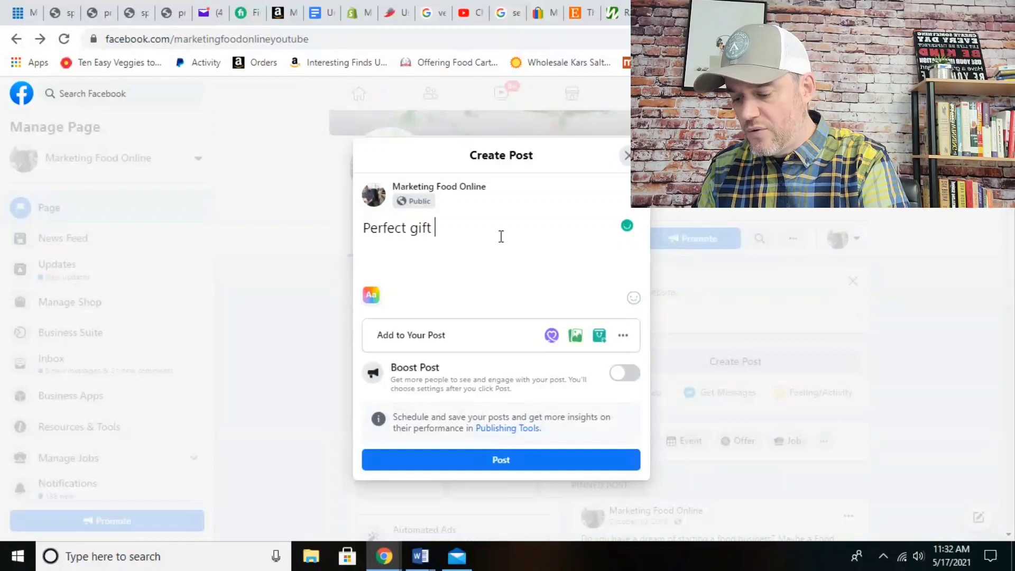
type("for any chef at home")
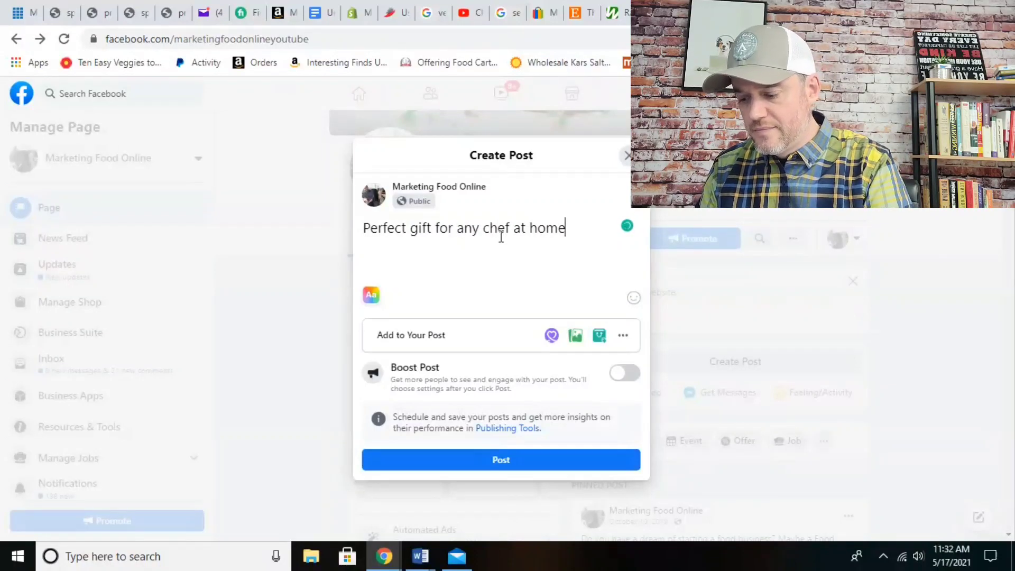
type("! Wi")
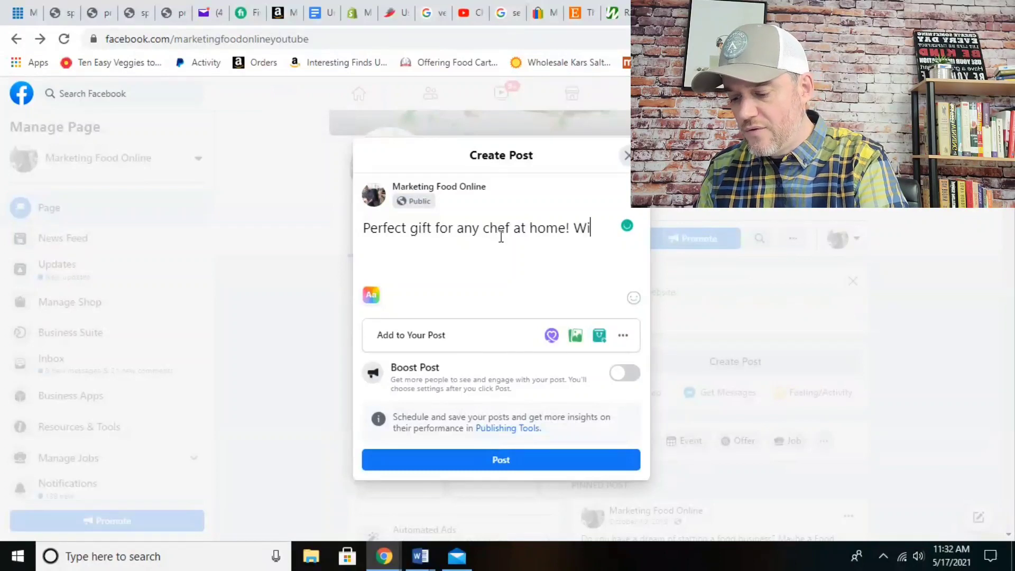
type("th a variety ")
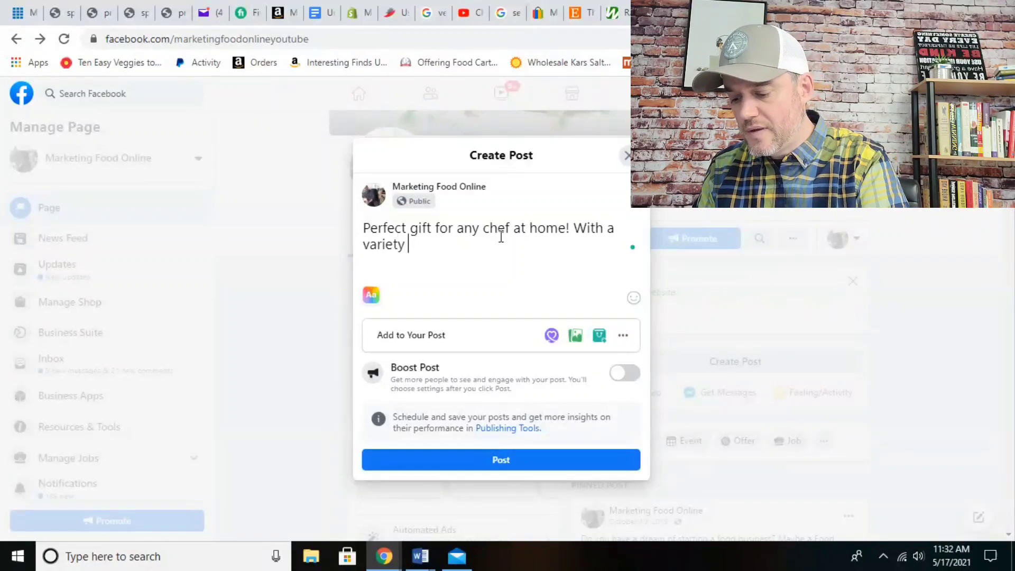
type("of falvros to")
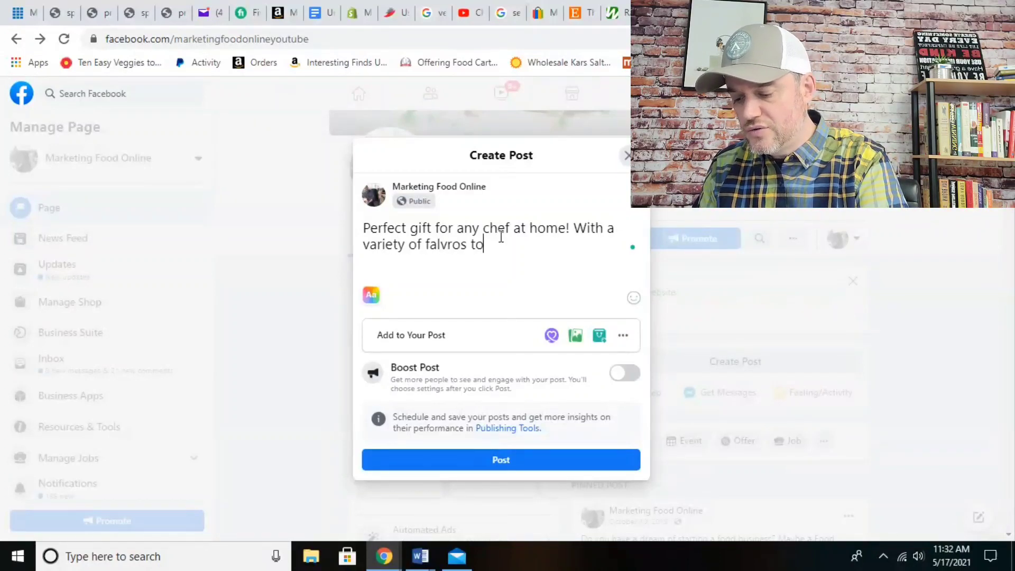
type(" choose from.")
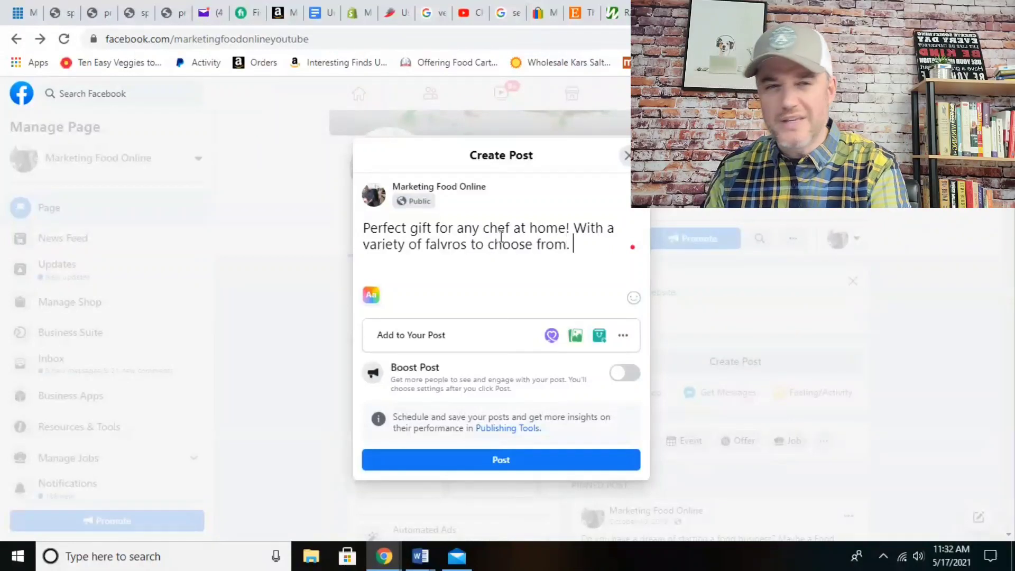
left_click(450, 242)
left_click(455, 270)
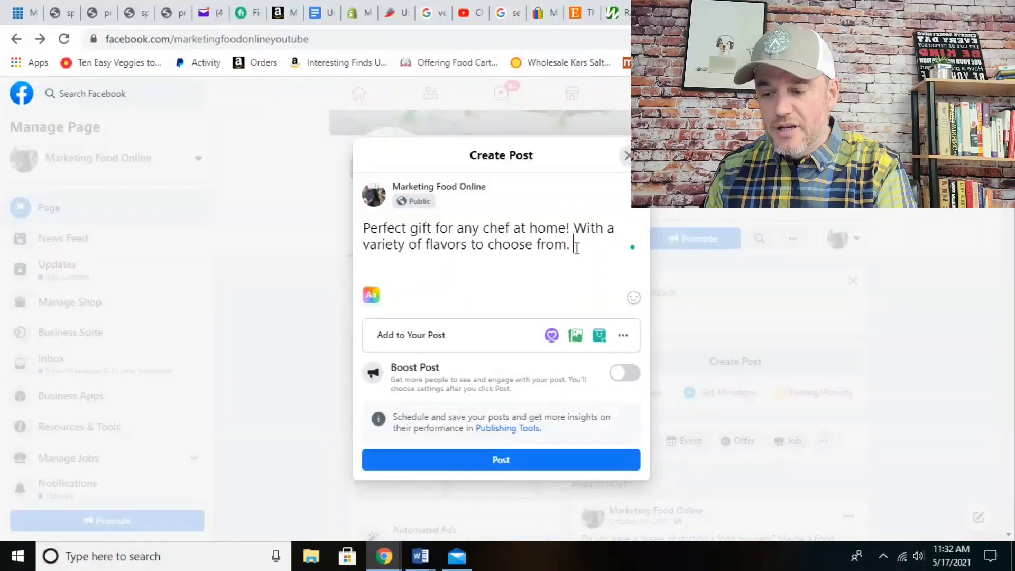
Add the hashtags #chef, #cooking and #cookingathome on a new line below the post text
key("Return")
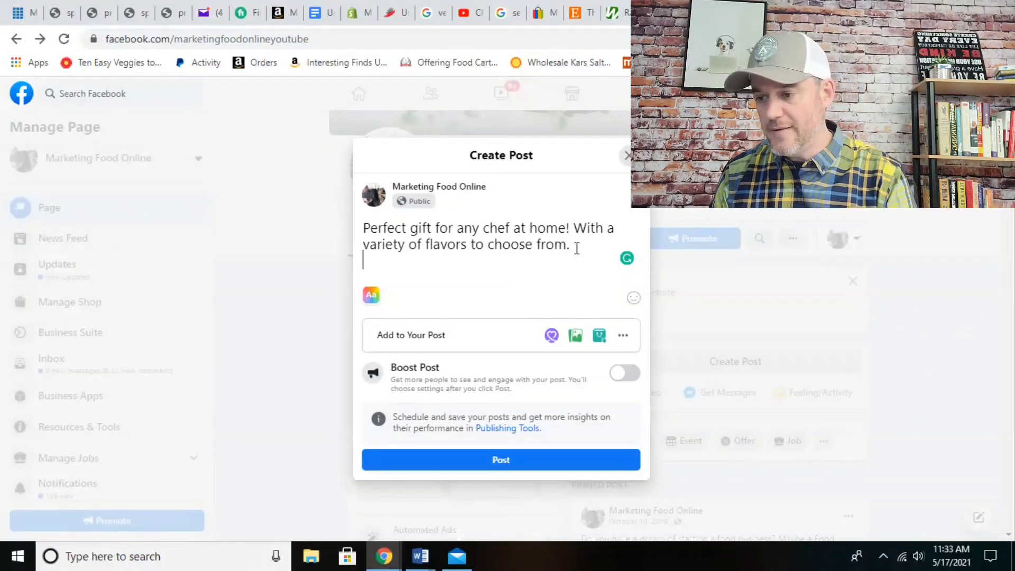
type("#")
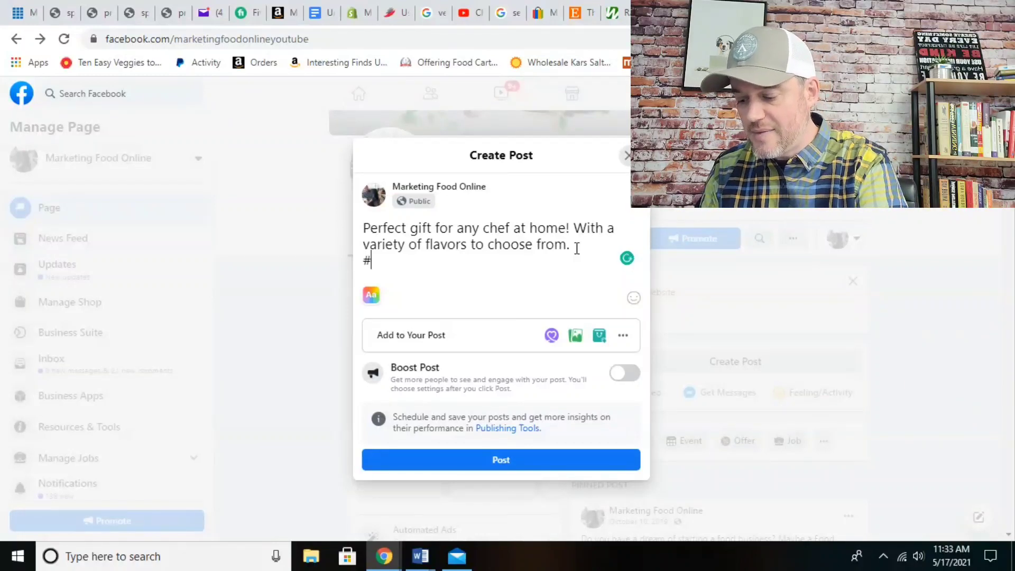
type("chef #coo")
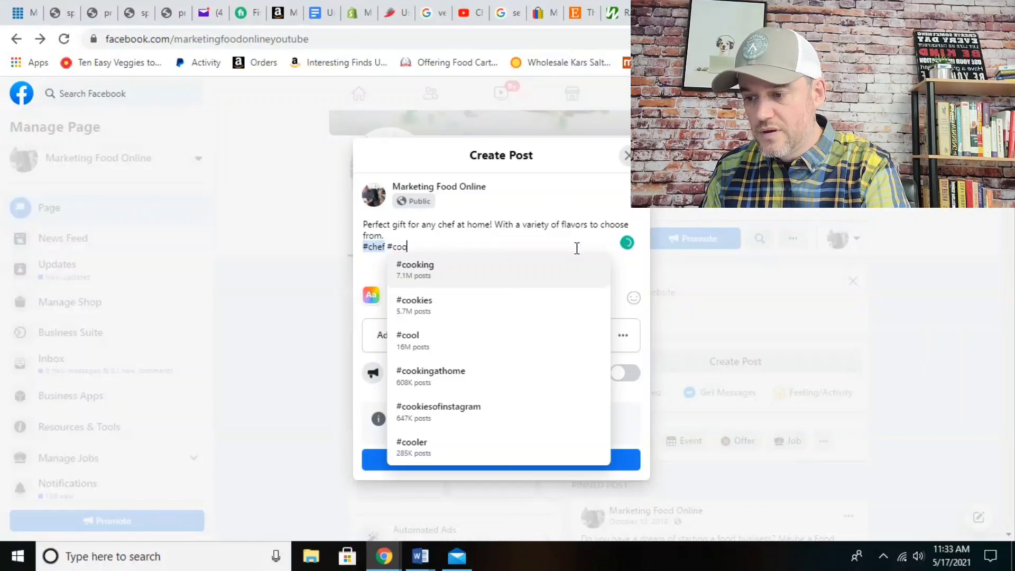
left_click(430, 277)
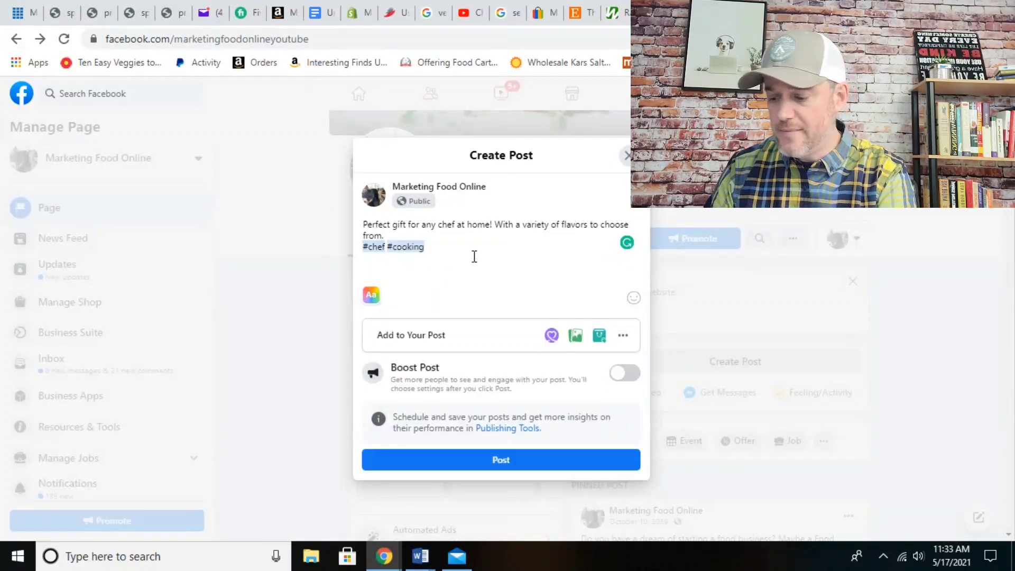
type("#cooking")
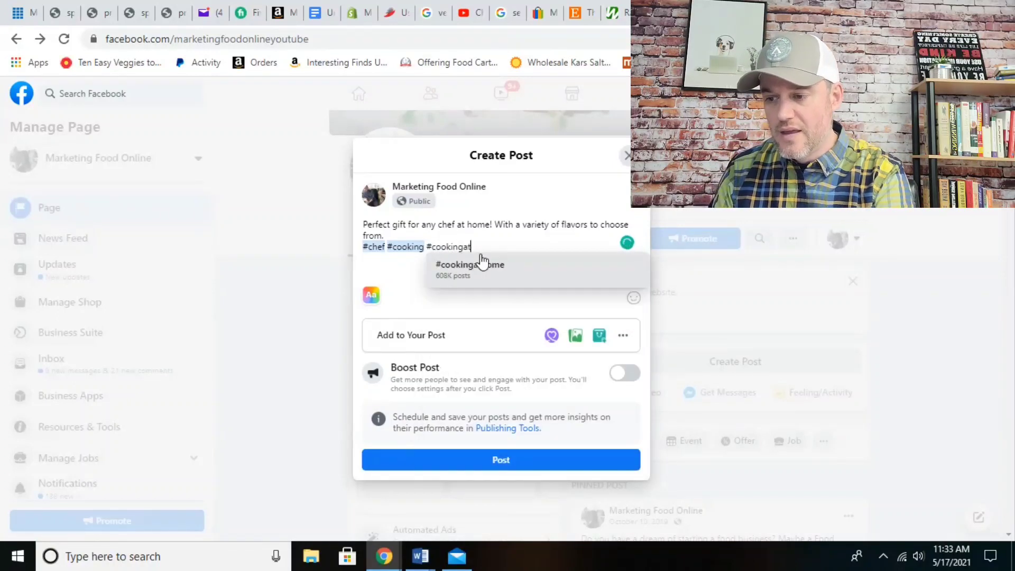
type("at")
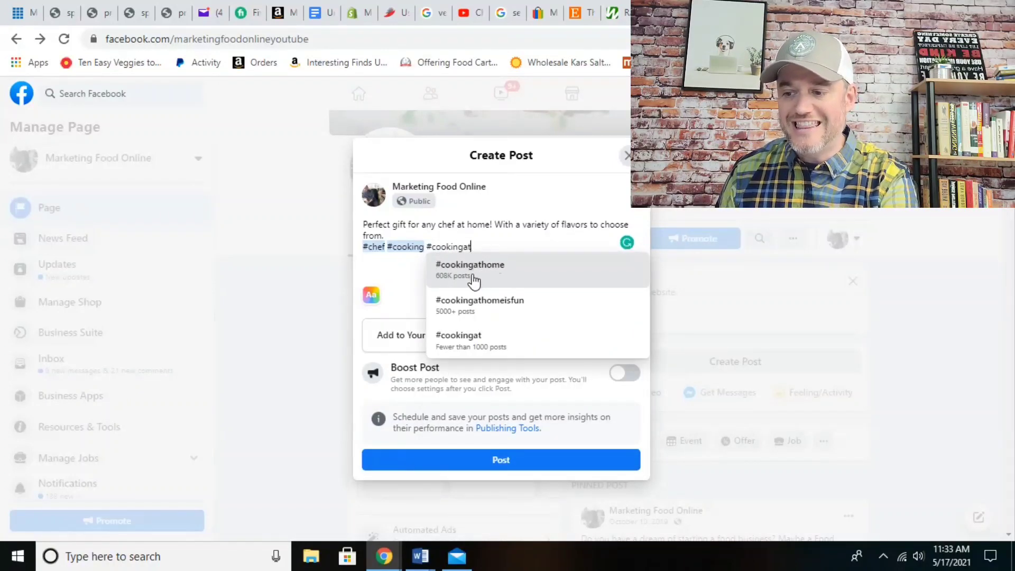
left_click(499, 272)
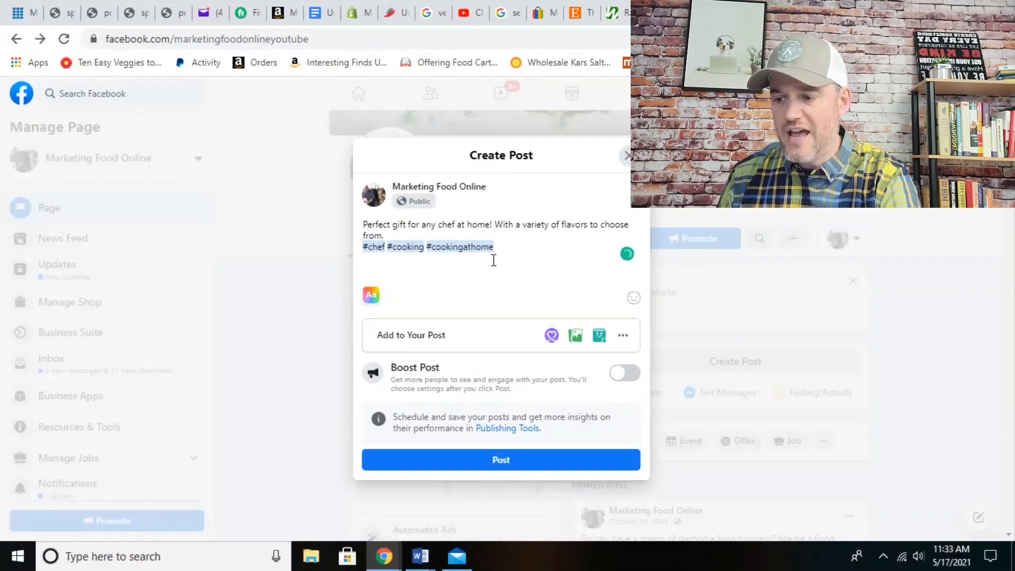
Paste the copied Amazon product link below the hashtags and check it against the product page
right_click(437, 259)
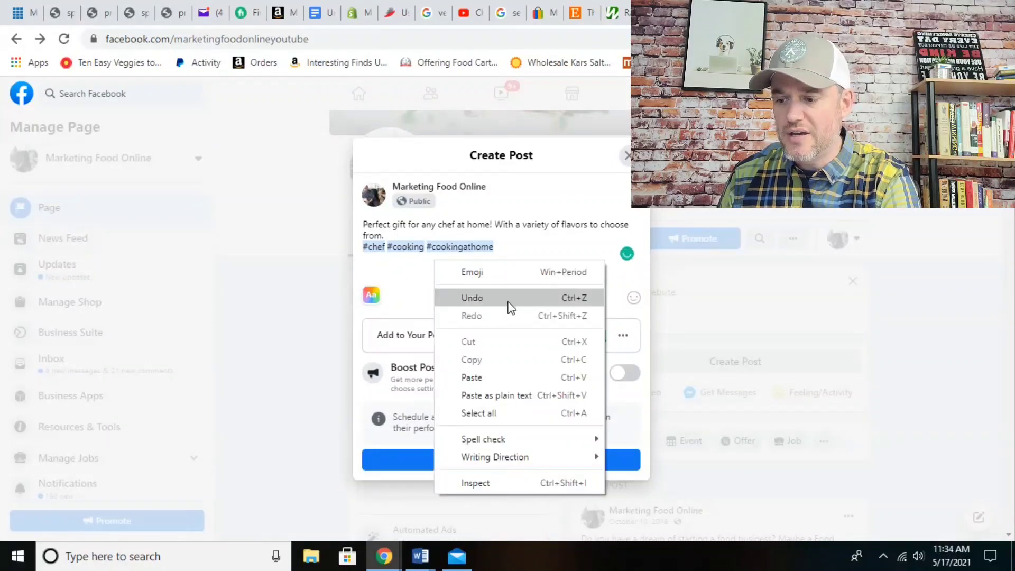
left_click(509, 377)
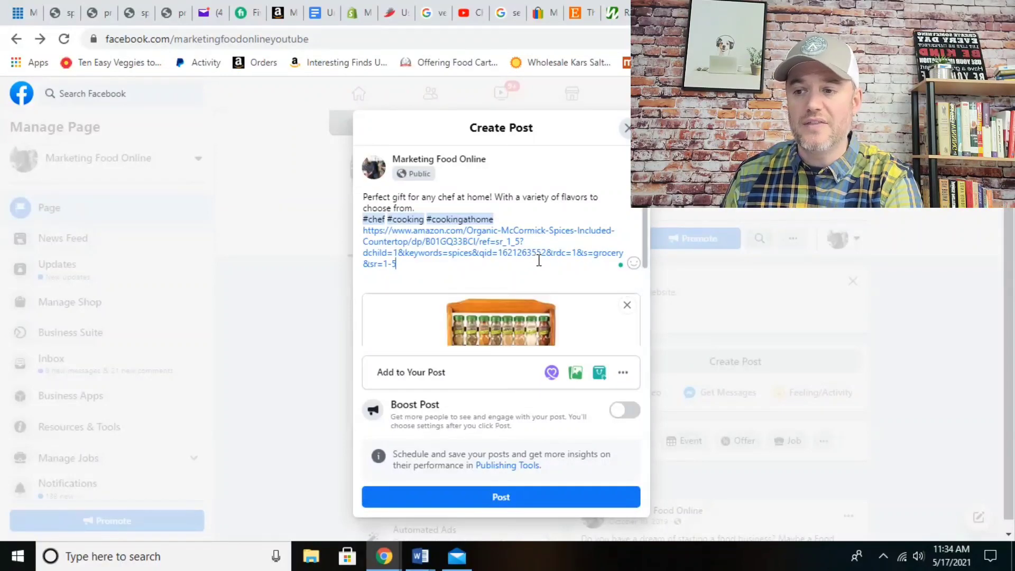
key("alt+Right")
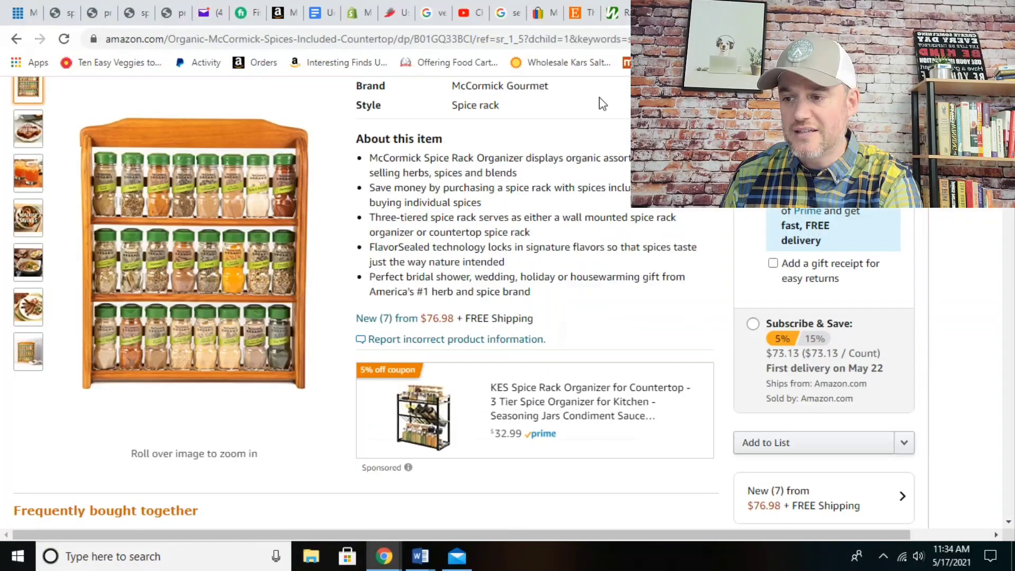
left_click(515, 36)
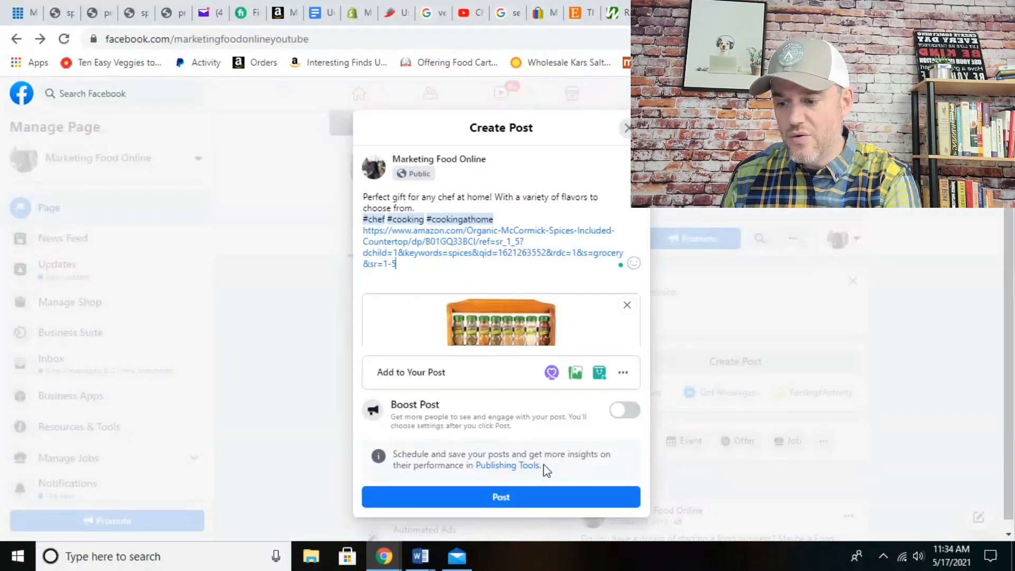
Publish the post, declining the Send Message button and skipping the offer to share it in groups
left_click(502, 500)
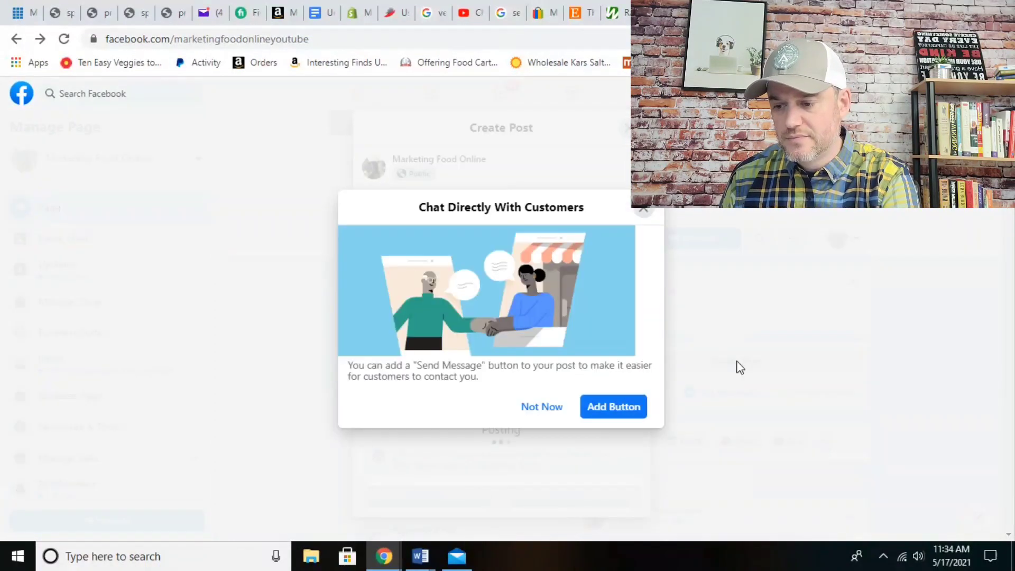
left_click(541, 407)
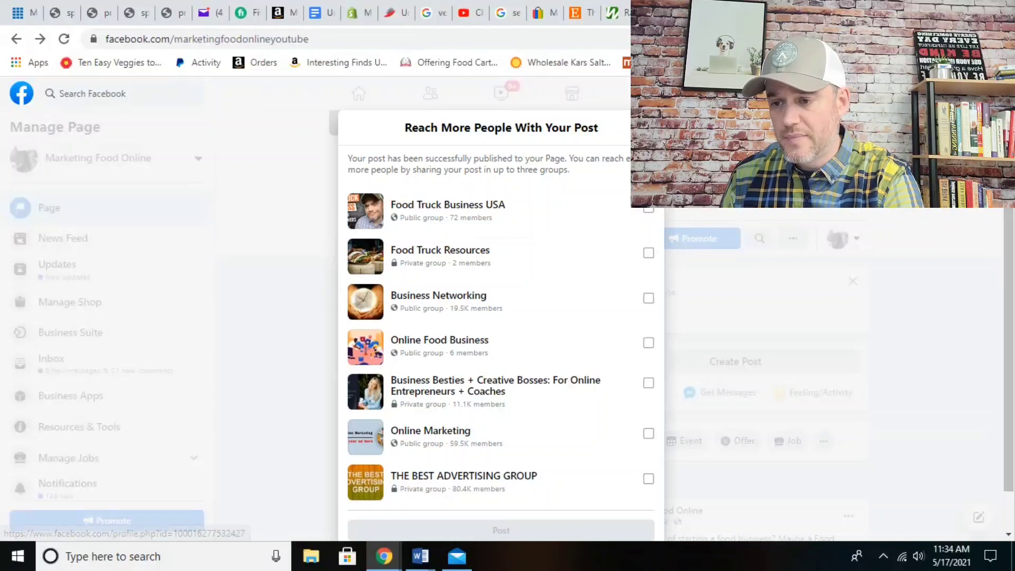
left_click(645, 127)
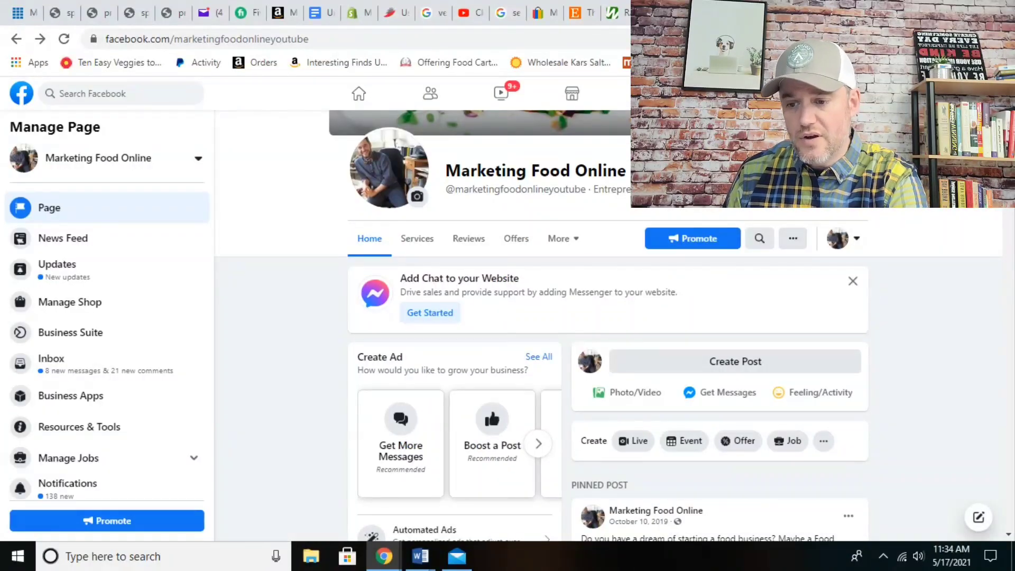
Find the newly published spice rack post on the page and open its boost setup
scroll(798, 225, "down", 12)
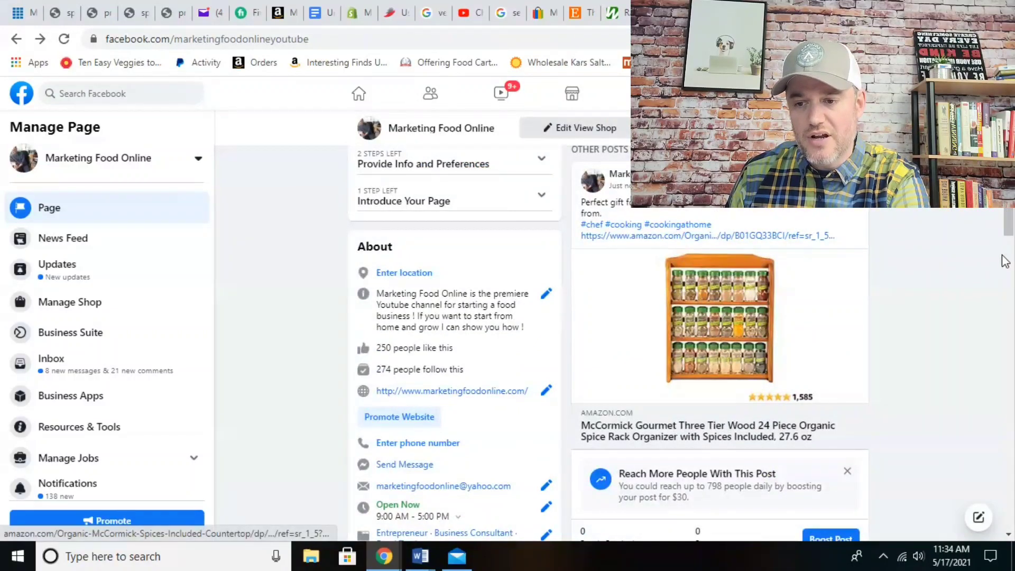
scroll(1007, 232, "down", 3)
scroll(1009, 233, "down", 1)
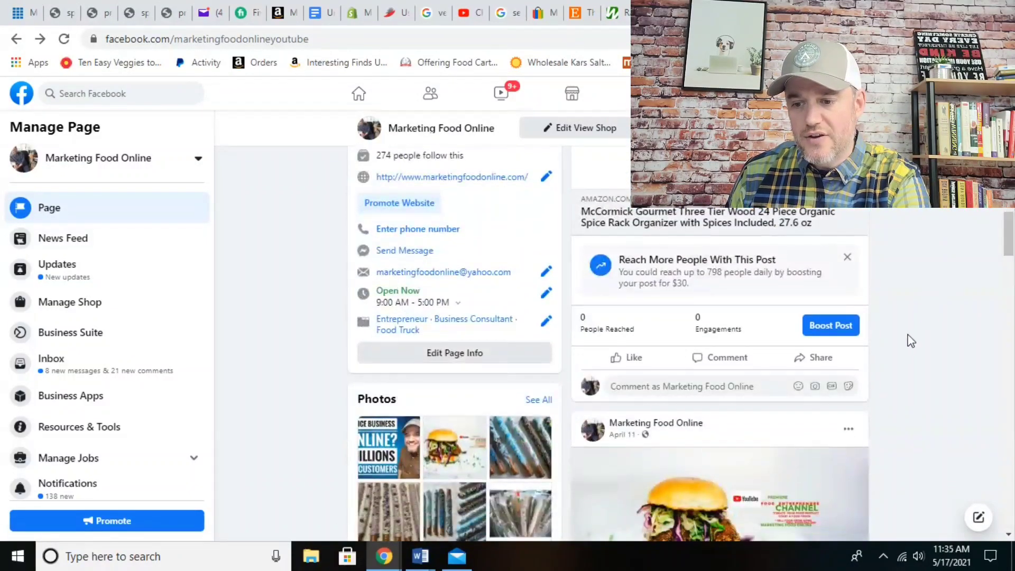
left_click(833, 332)
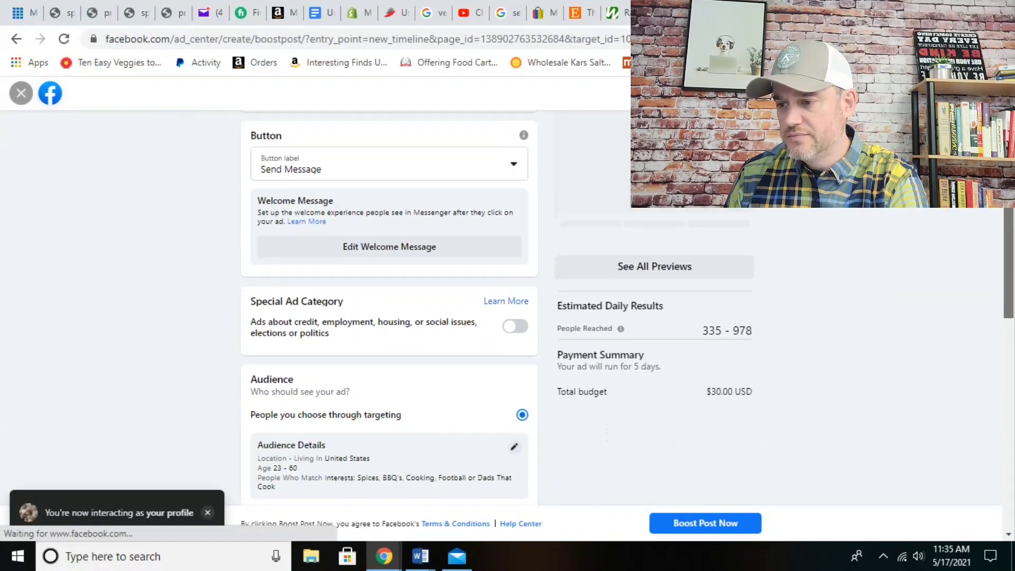
Open the details of the boost's targeted audience for editing and set its age range to 23–55
left_click_drag(1008, 153, 1008, 185)
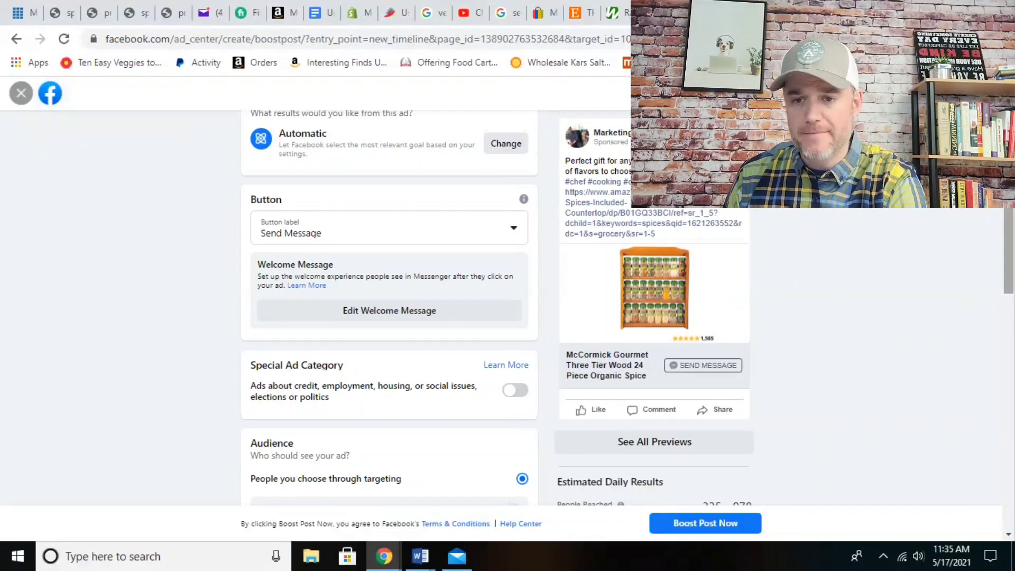
scroll(627, 307, "down", 1)
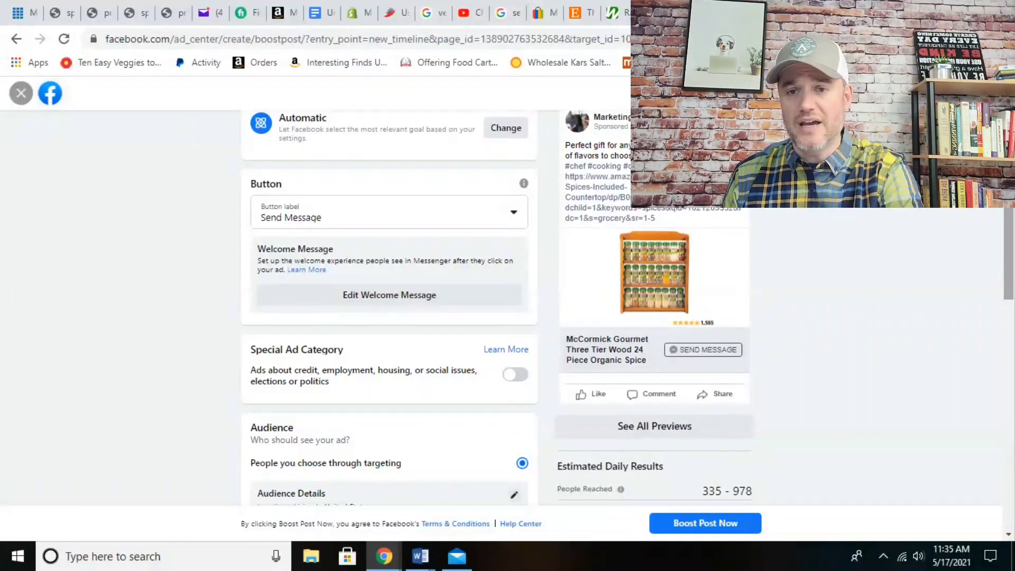
scroll(1010, 219, "down", 3)
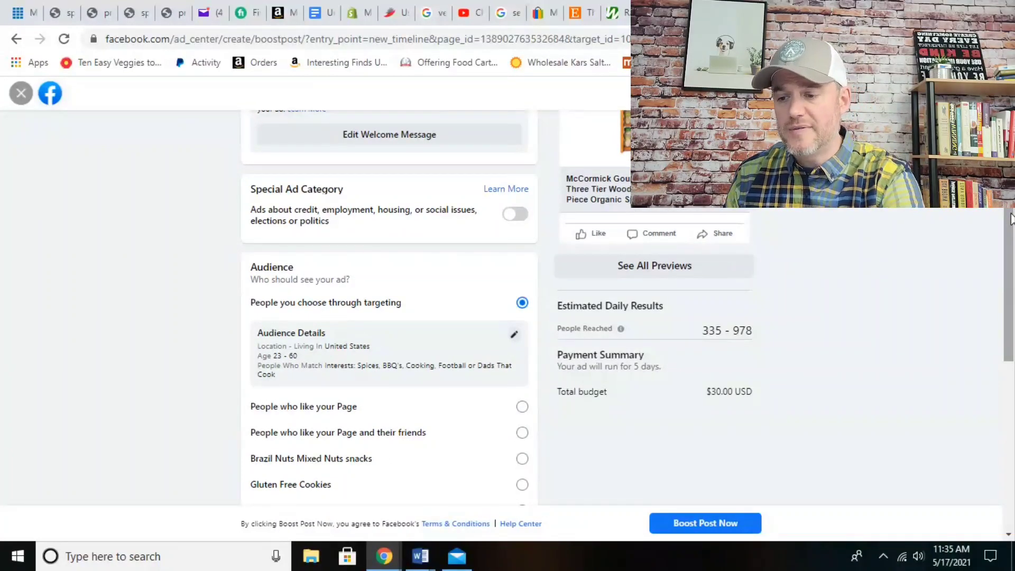
scroll(1010, 218, "down", 1)
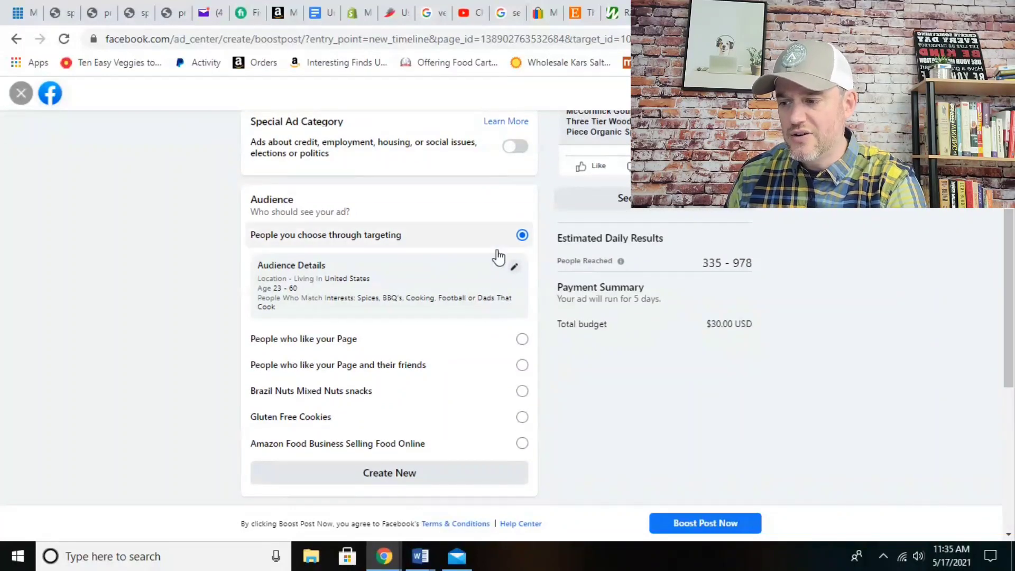
left_click(515, 270)
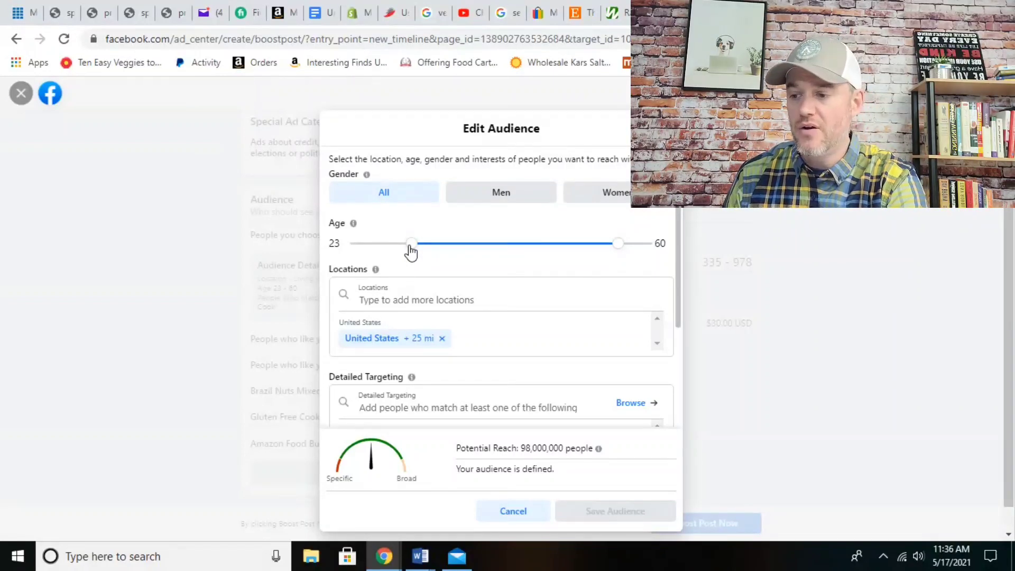
mouse_move(391, 249)
left_mouse_down()
mouse_move(361, 248)
mouse_move(384, 251)
left_mouse_up()
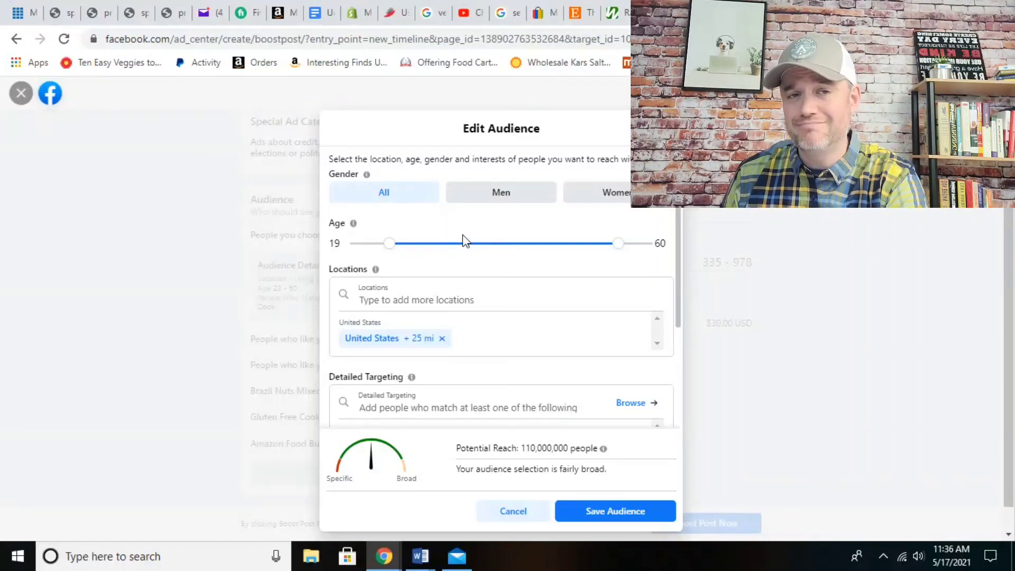
left_click_drag(390, 245, 412, 249)
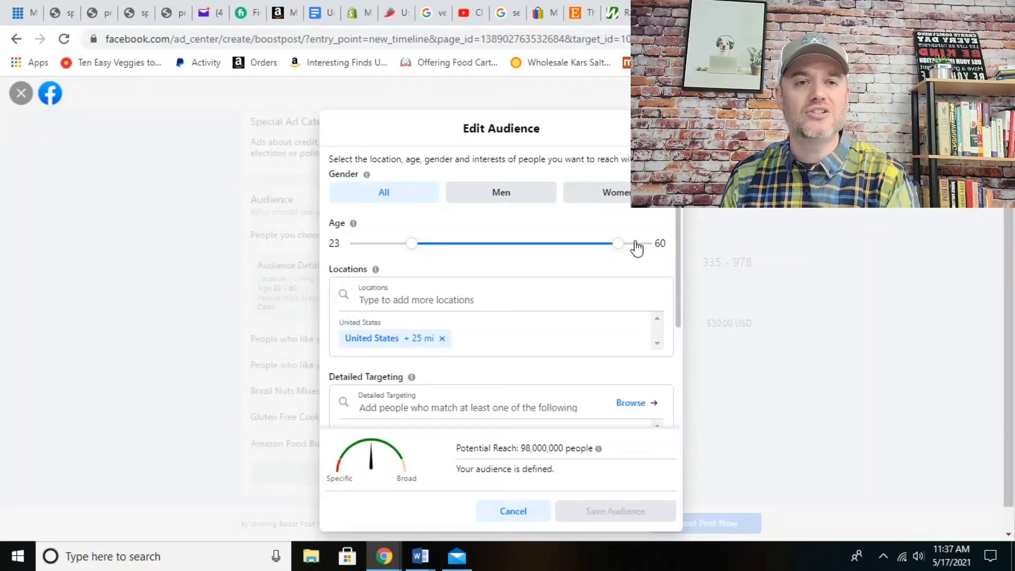
left_click_drag(620, 246, 595, 251)
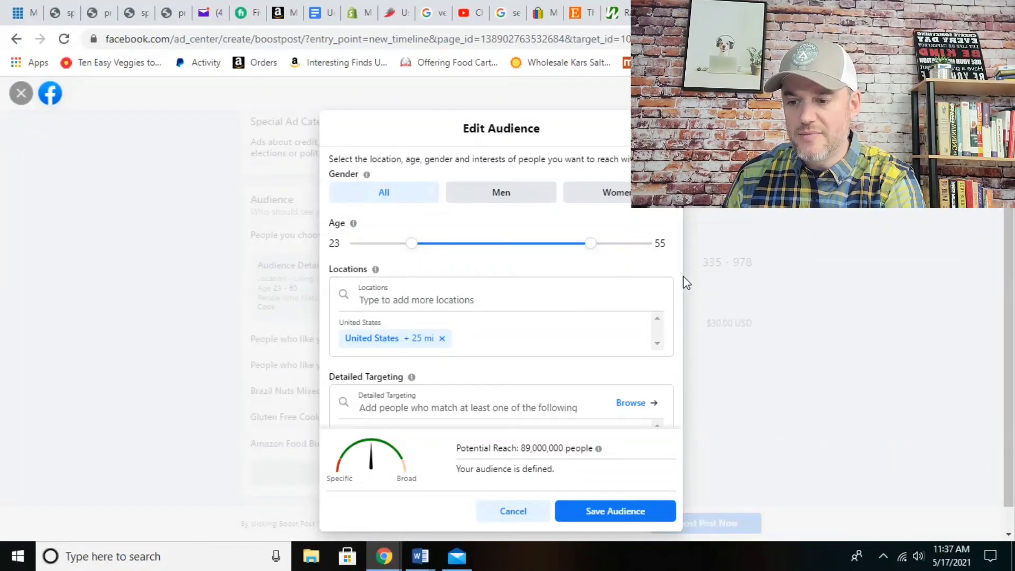
Remove the interests Football, Dads That Cook, Cooking, BBQ's and Spices from the audience's detailed targeting
left_click_drag(677, 275, 677, 346)
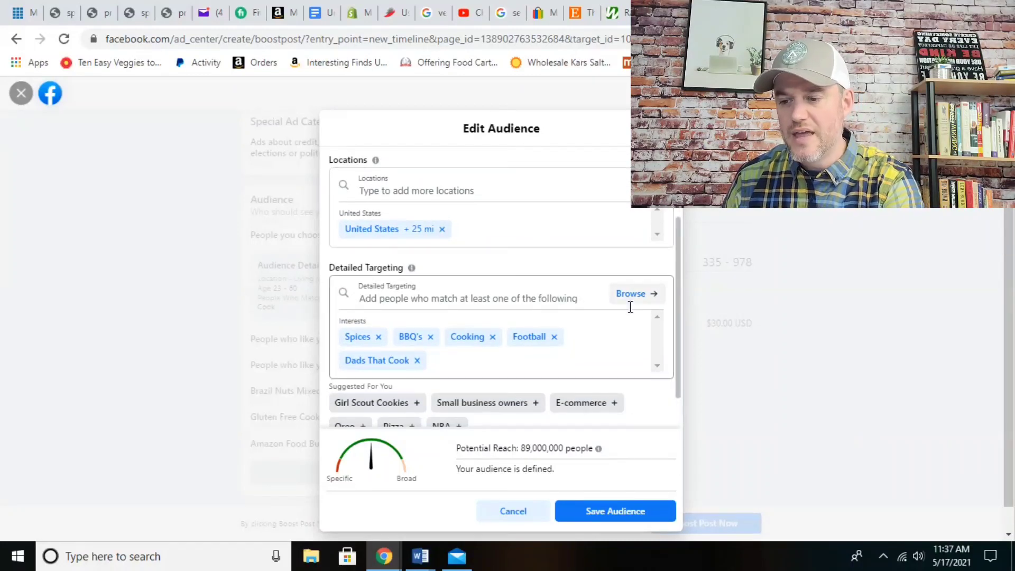
left_click_drag(676, 313, 681, 369)
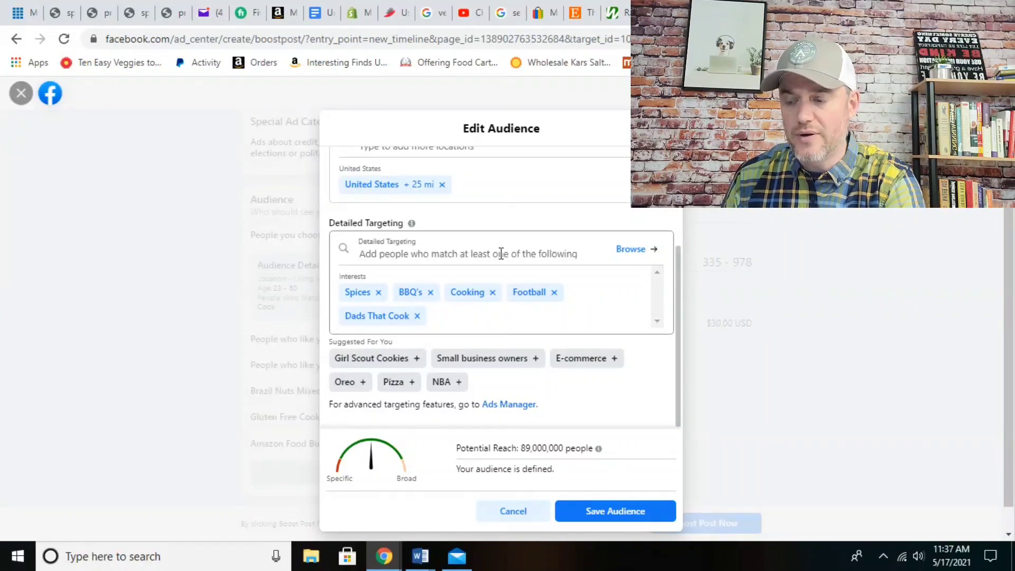
left_click(554, 294)
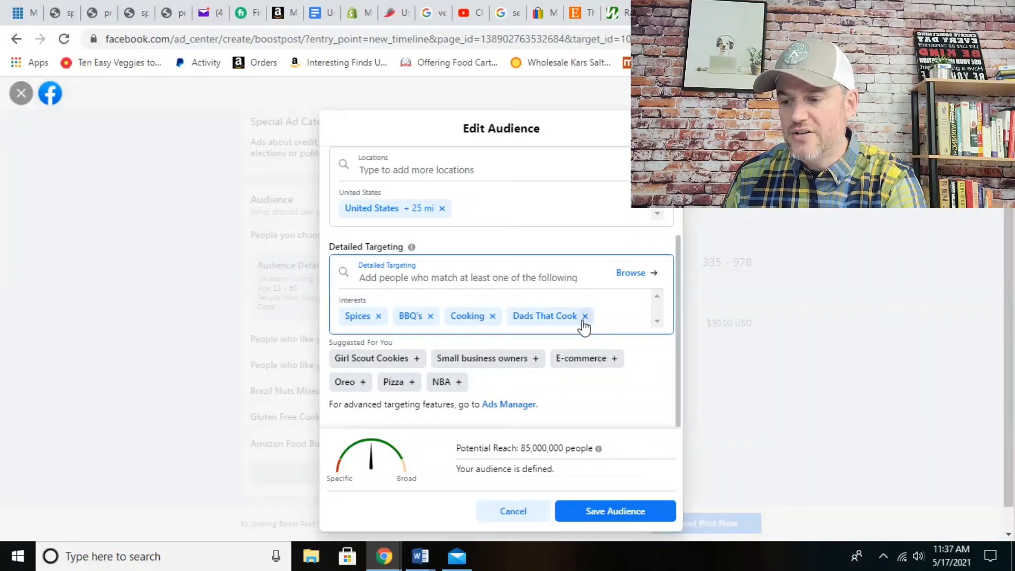
left_click(585, 316)
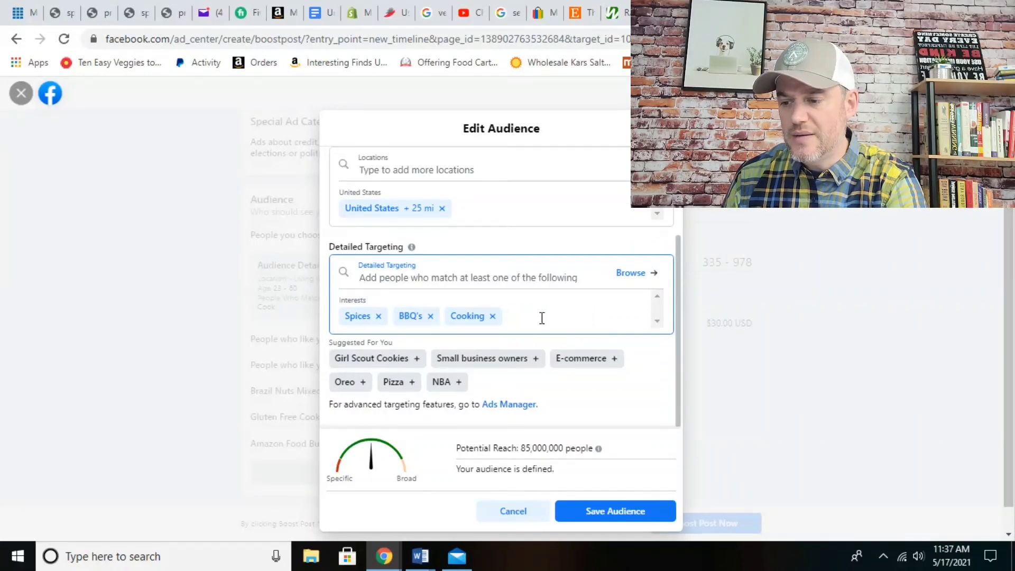
left_click(491, 317)
left_click(430, 316)
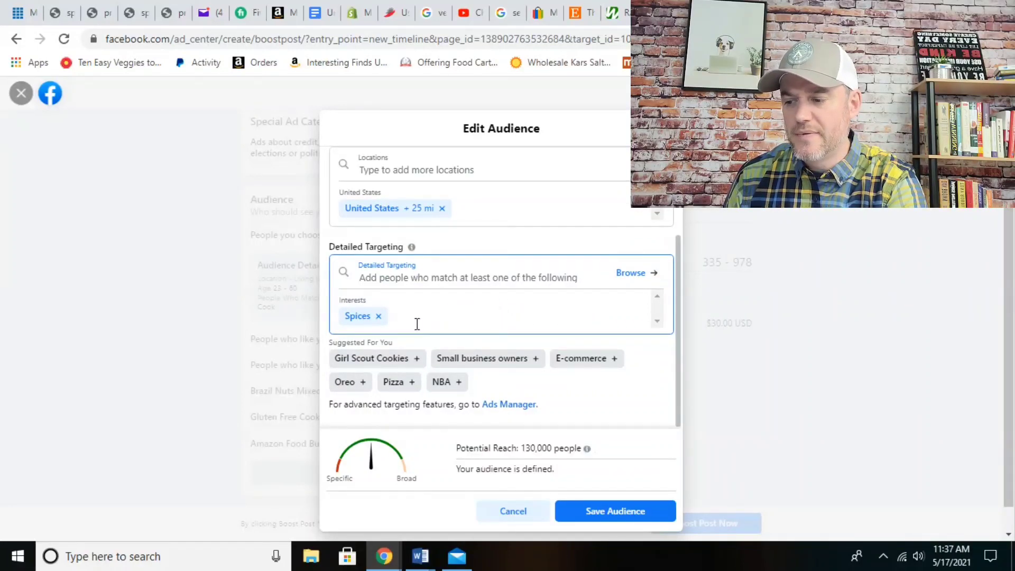
left_click(379, 316)
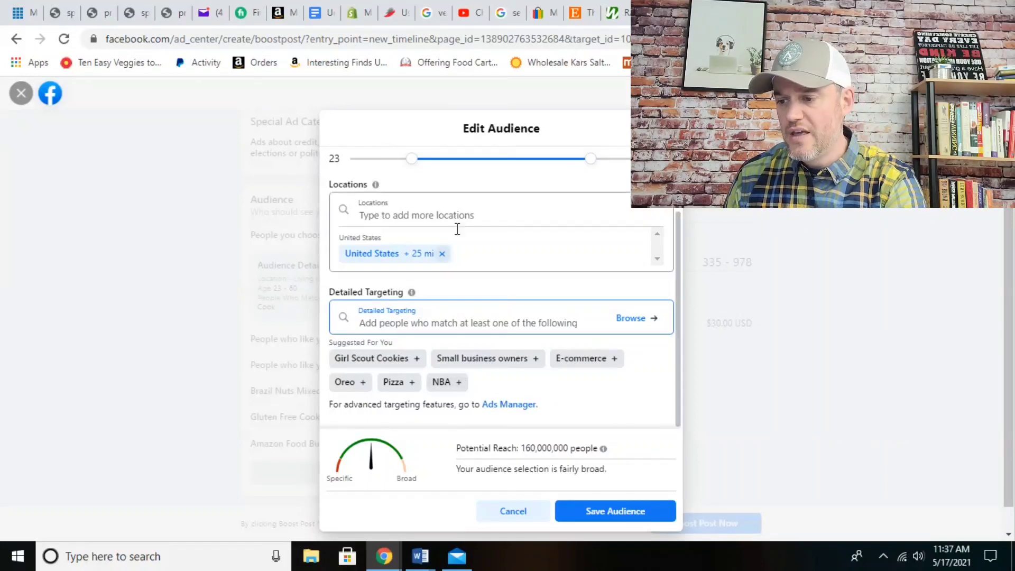
Add the interests Cooking and Chef to the detailed targeting, checking the potential reach
left_click(456, 323)
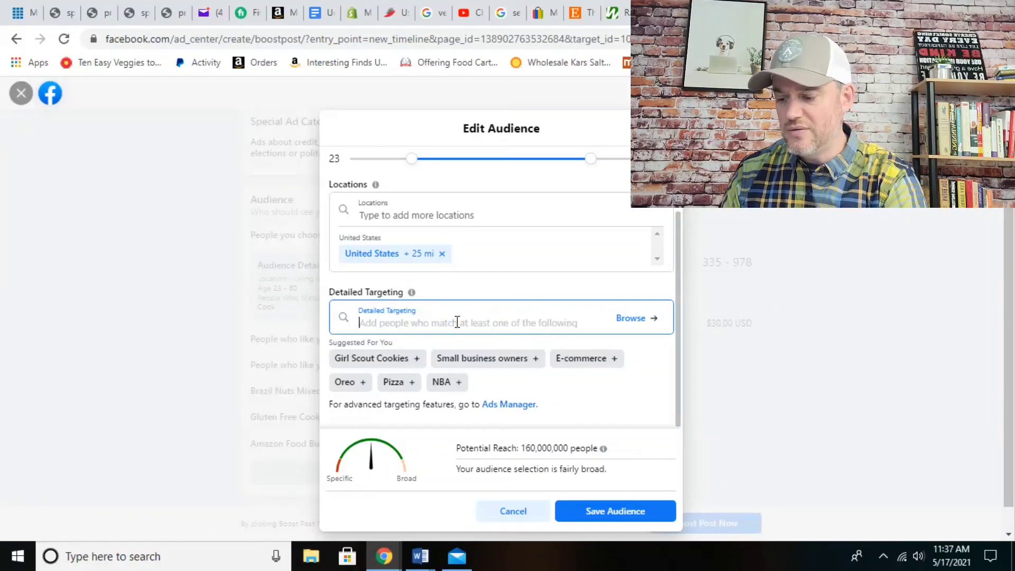
type("cooking")
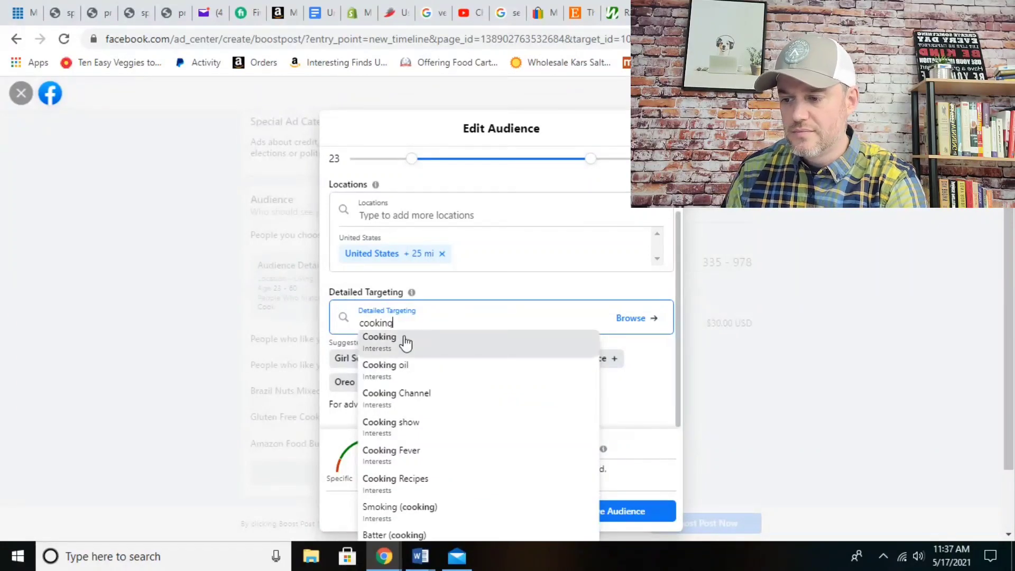
left_click(380, 349)
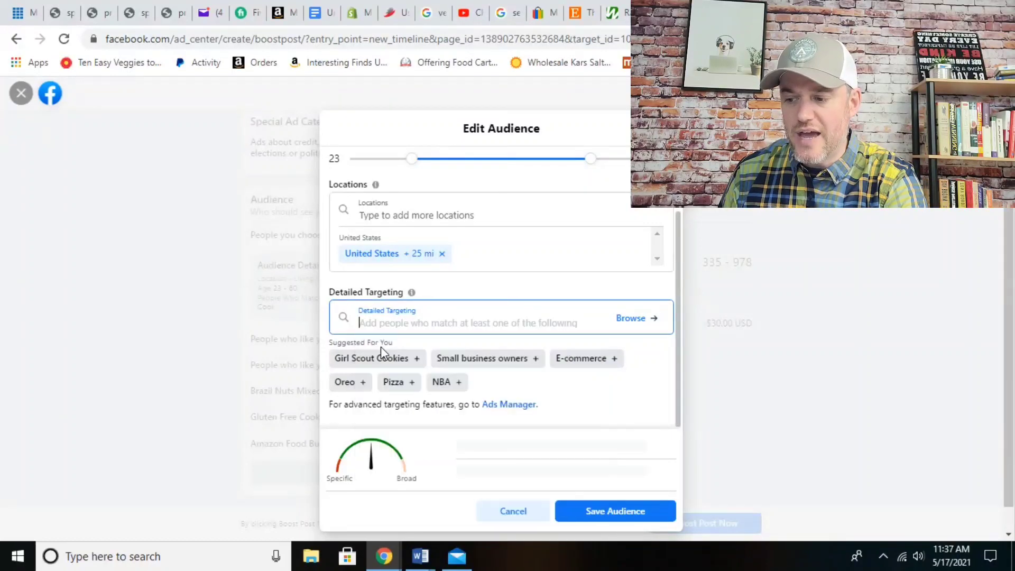
left_click_drag(519, 448, 568, 444)
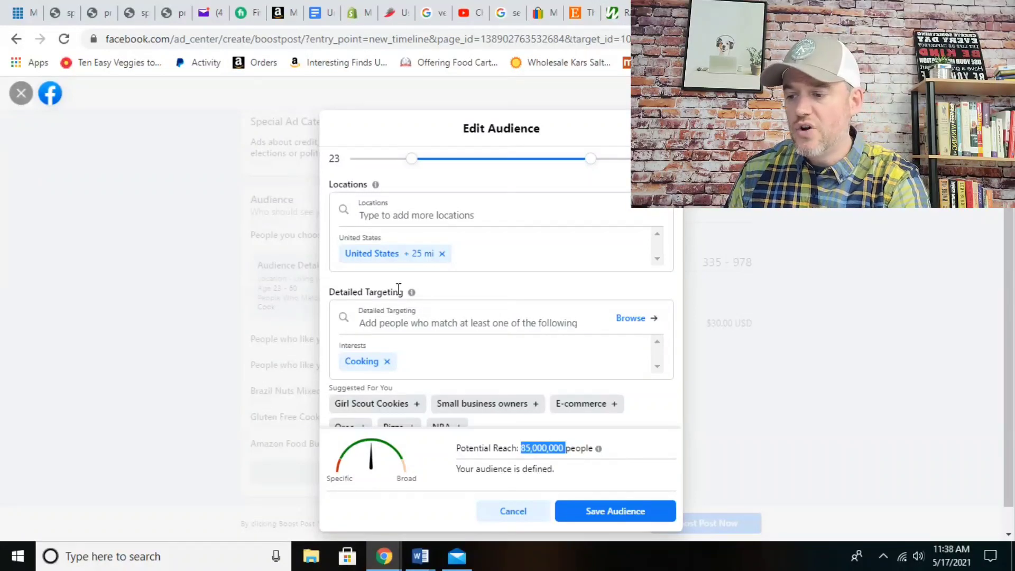
left_click(435, 318)
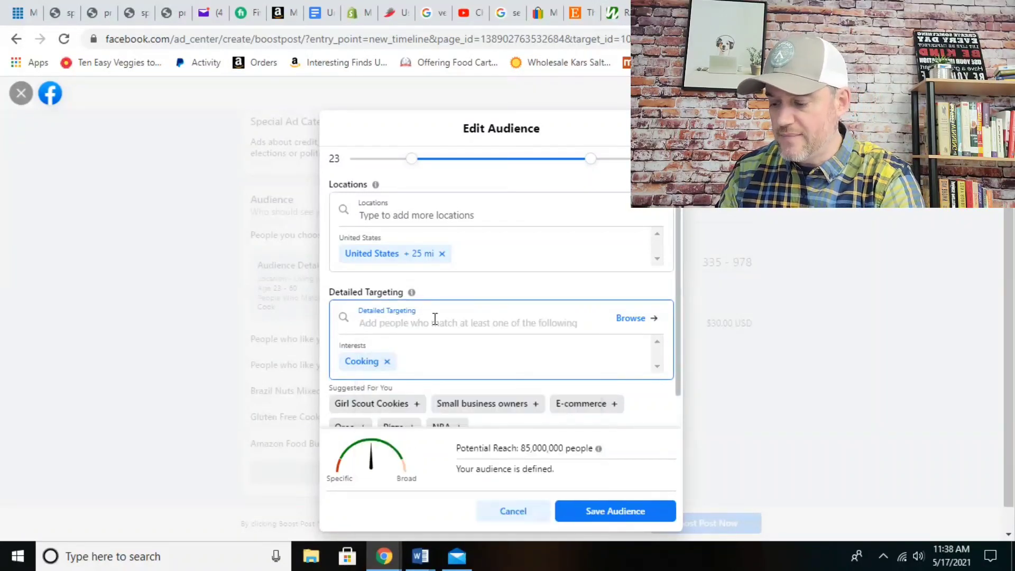
type("chef")
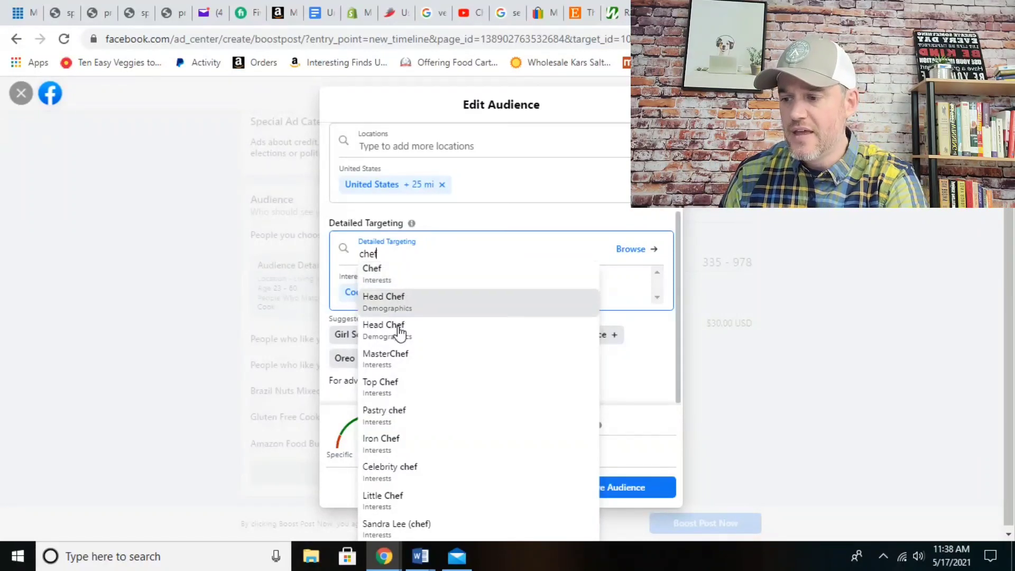
left_click(405, 280)
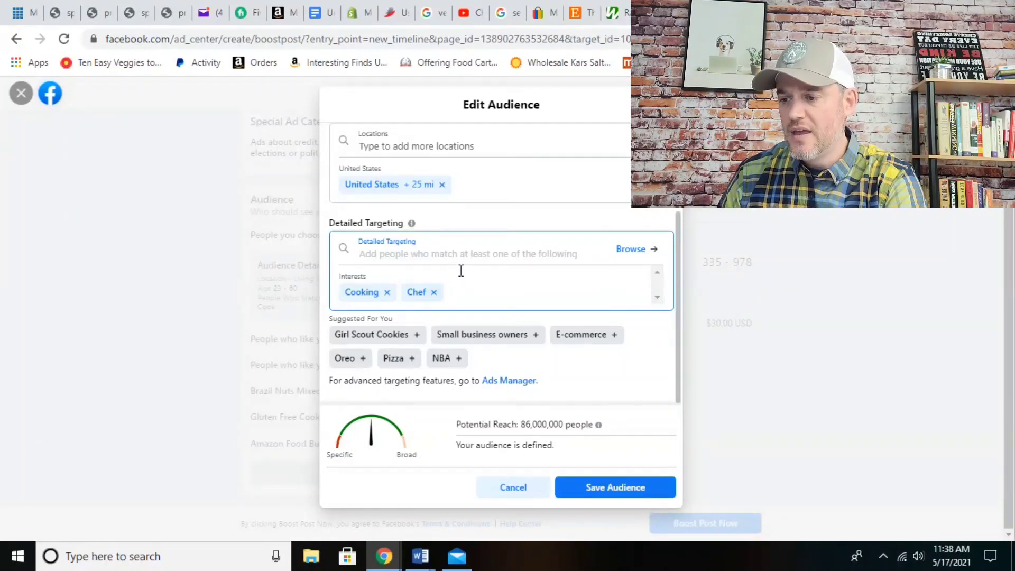
Add the interests BBQ's and BBQ Pitmasters and the demographic Cook to the detailed targeting
type("bbq")
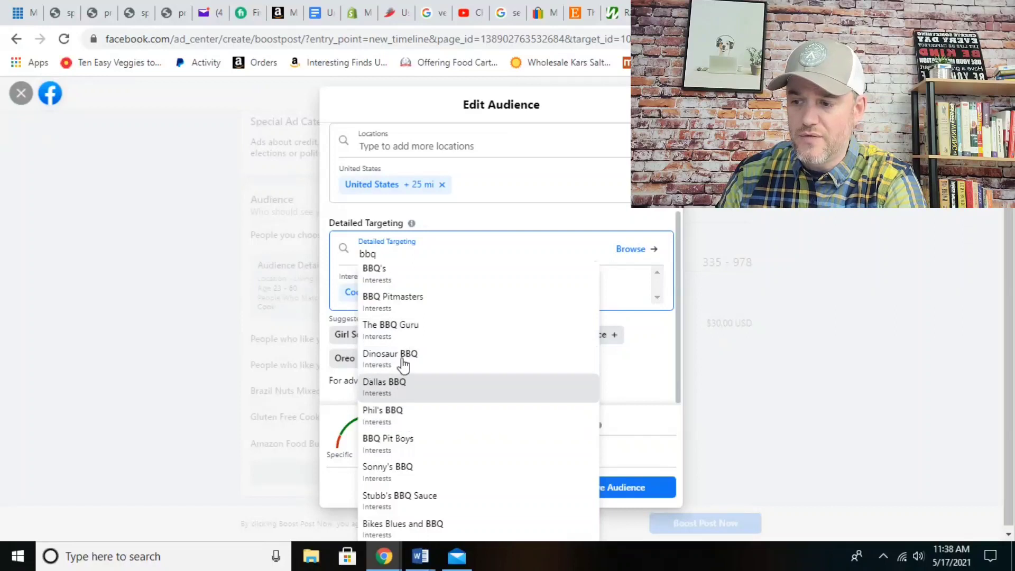
left_click(407, 281)
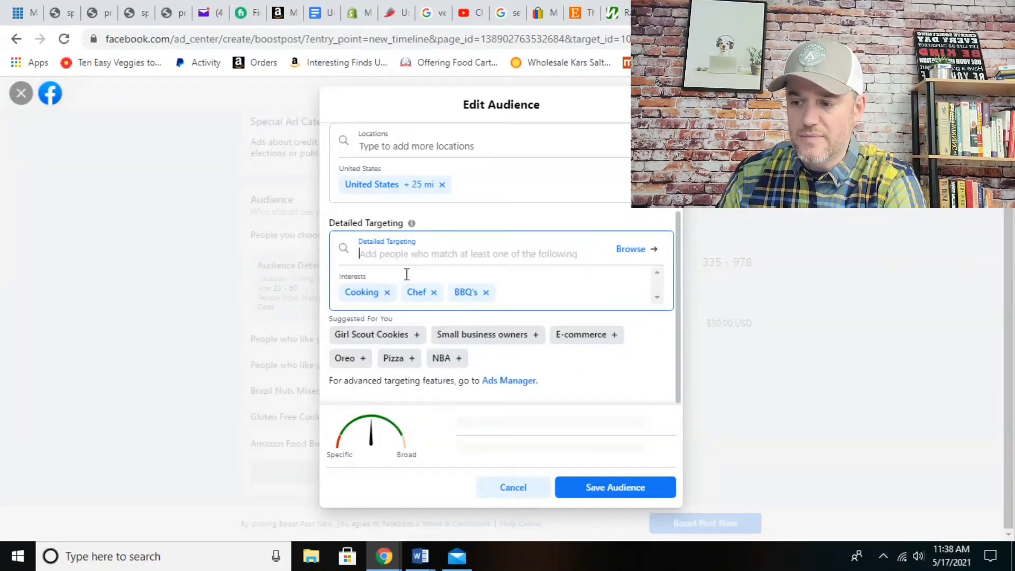
type("bbq")
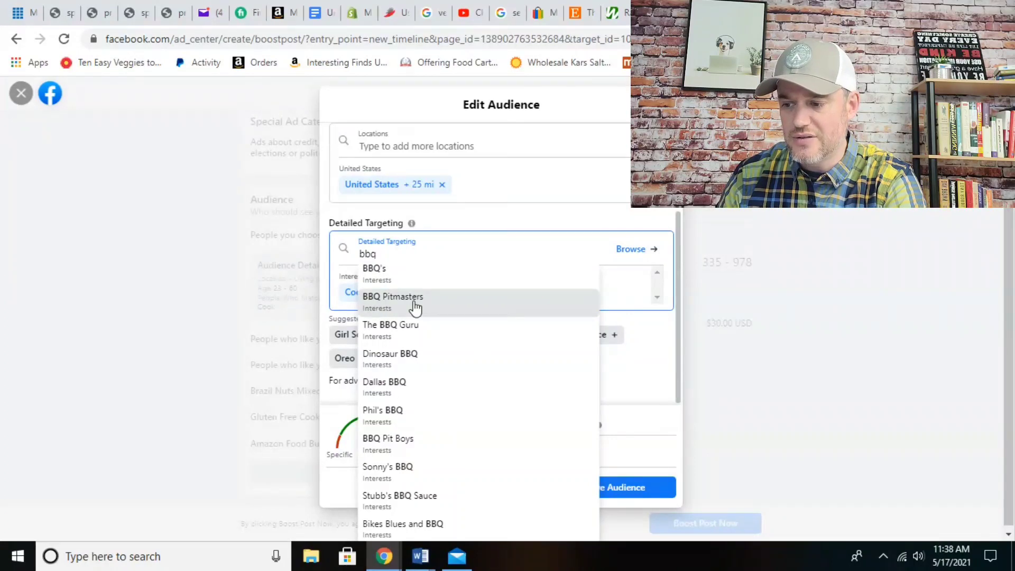
left_click(415, 304)
left_click(444, 254)
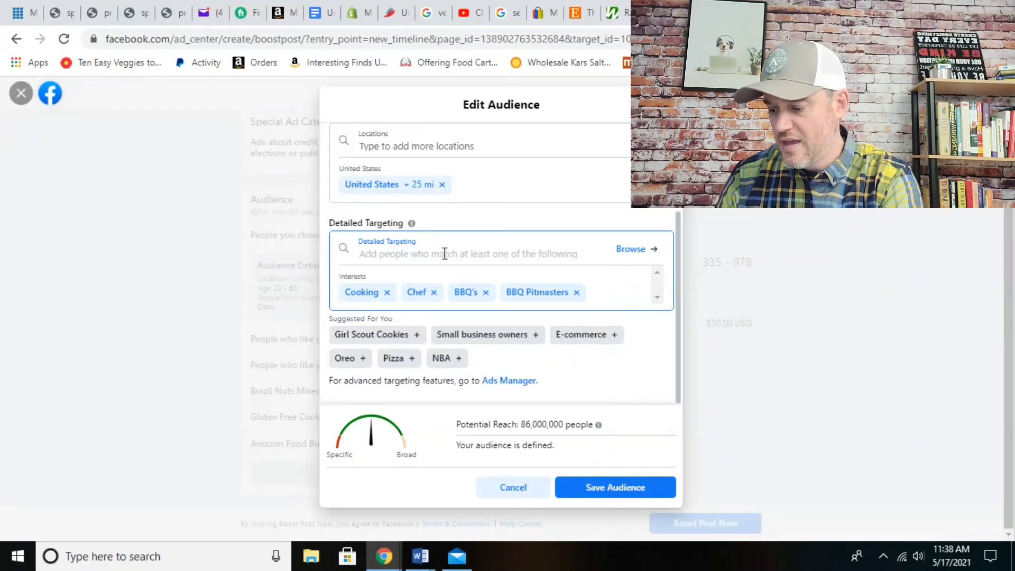
type("cook")
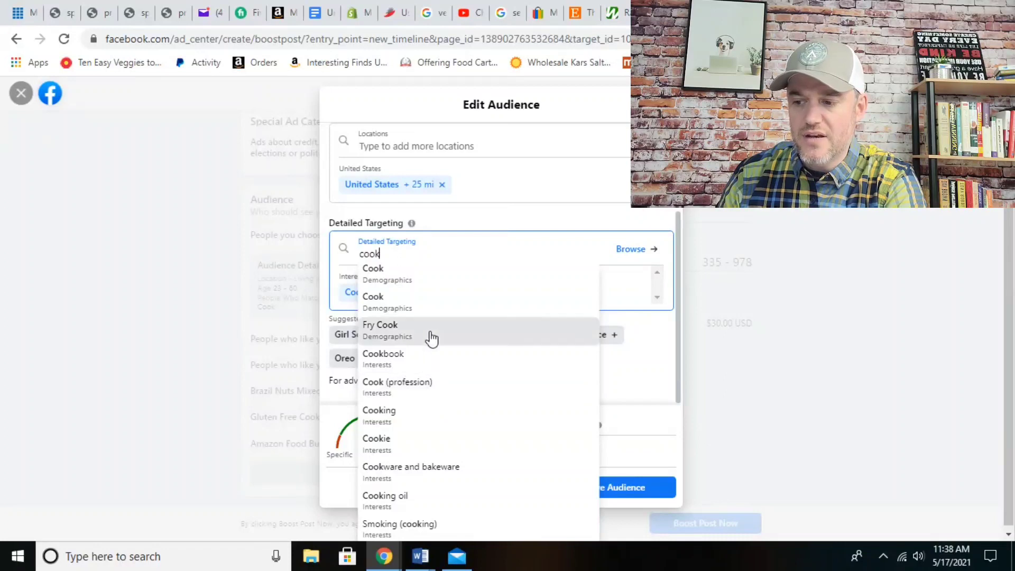
left_click(424, 317)
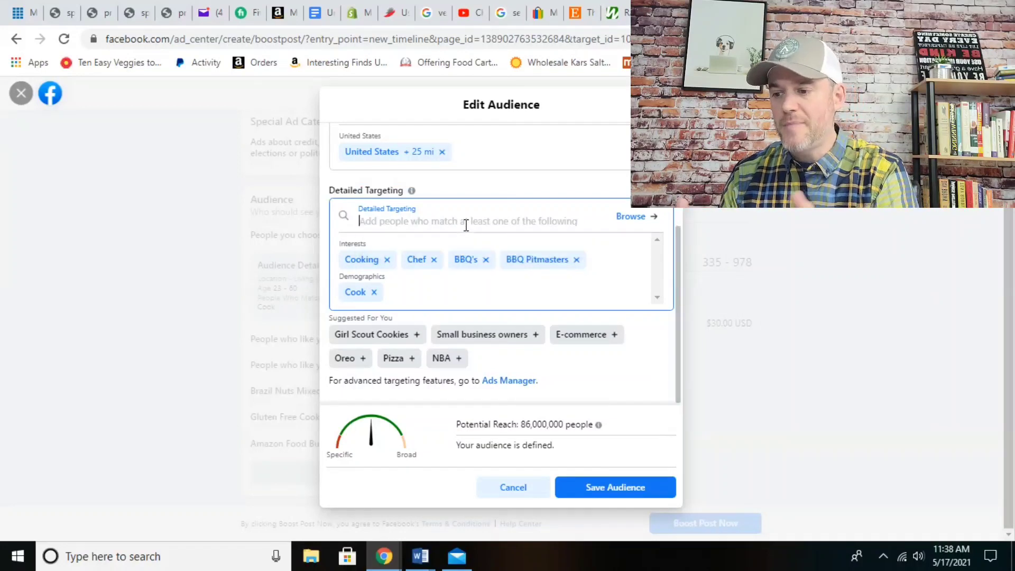
Add the interests Spices and Spice rub to the detailed targeting and save the edited audience
type("spices")
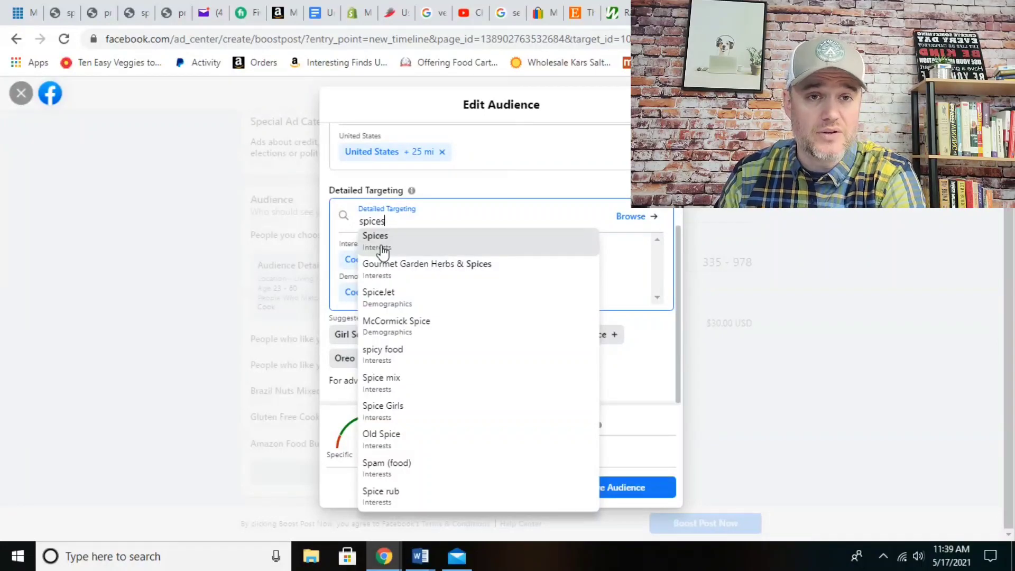
left_click(384, 253)
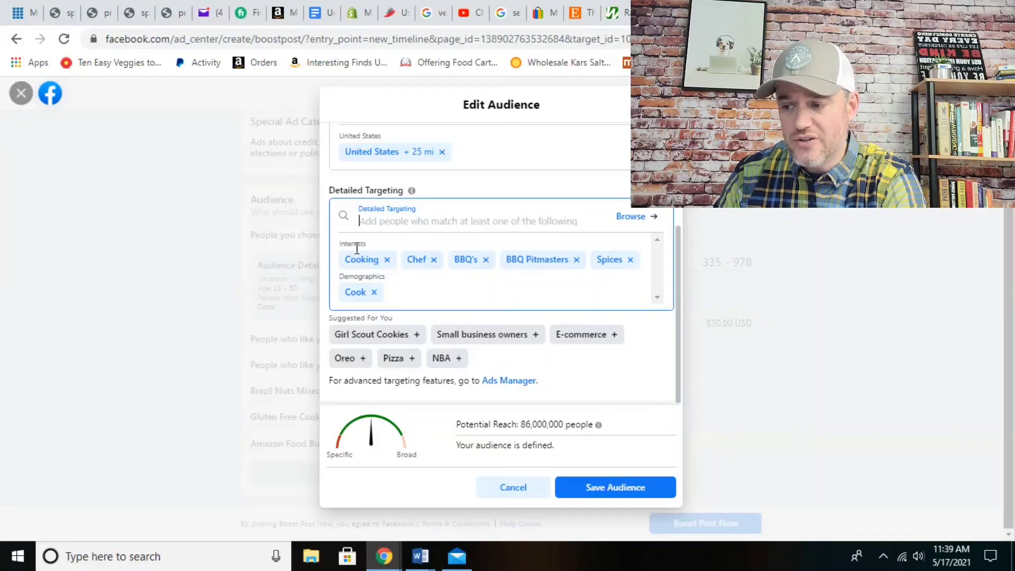
left_click(449, 222)
left_click(449, 222)
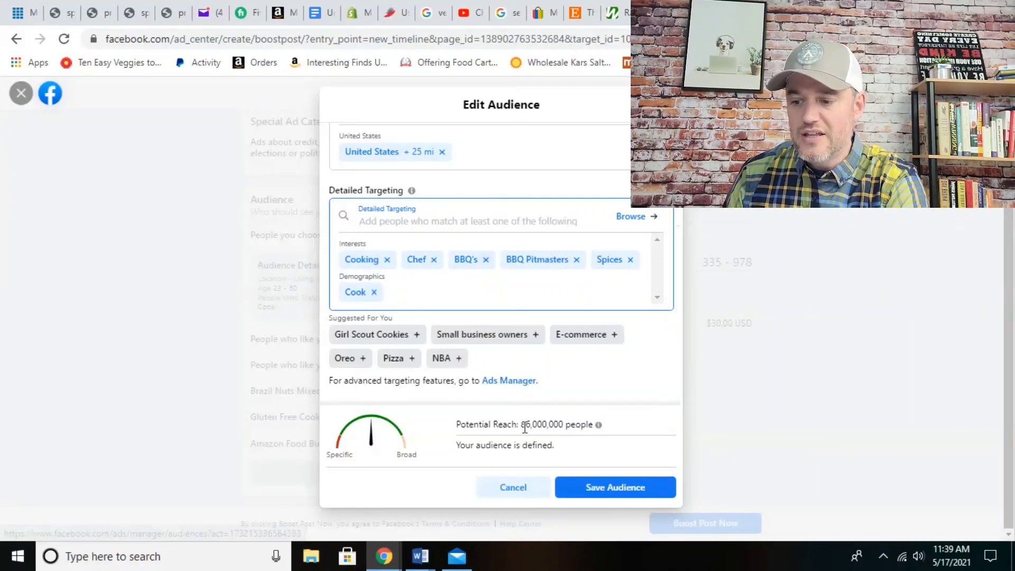
left_click_drag(522, 424, 565, 424)
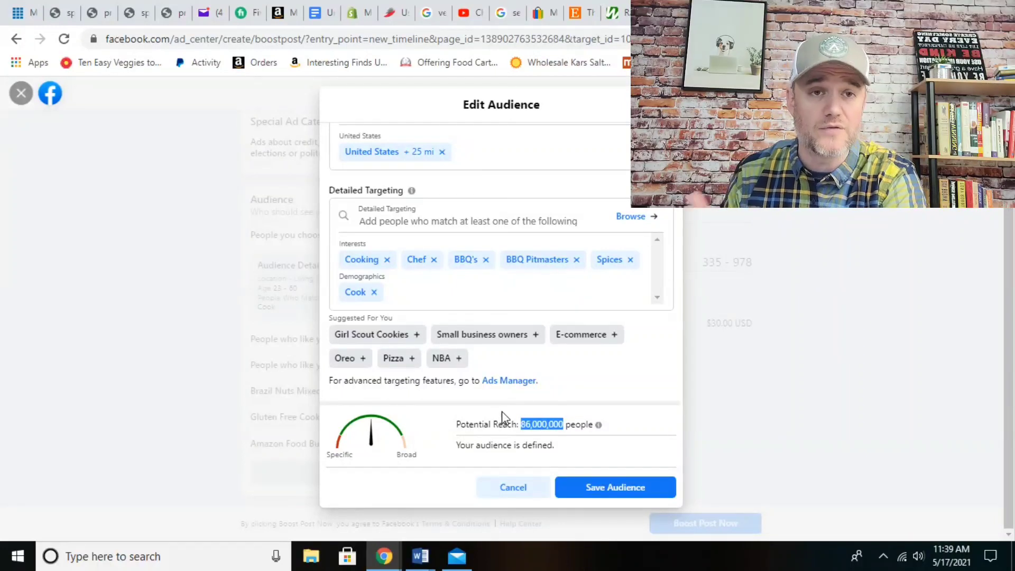
left_click(449, 222)
type("spice")
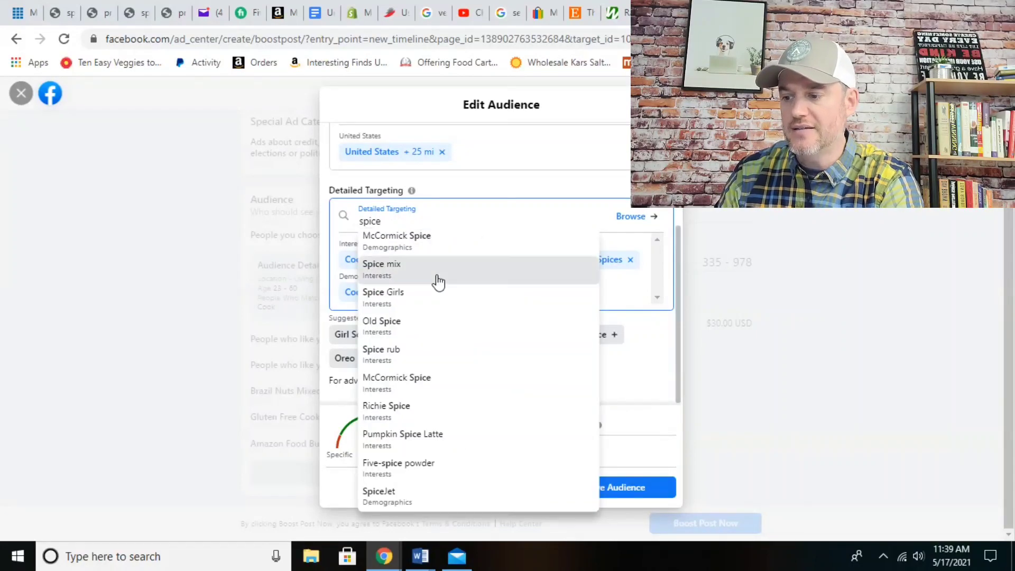
left_click(428, 358)
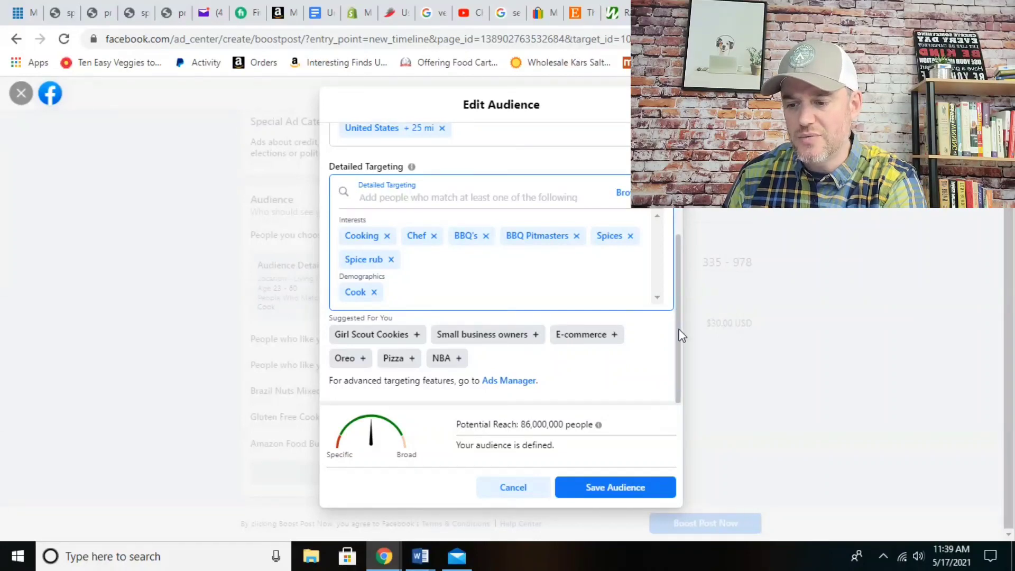
left_click(638, 492)
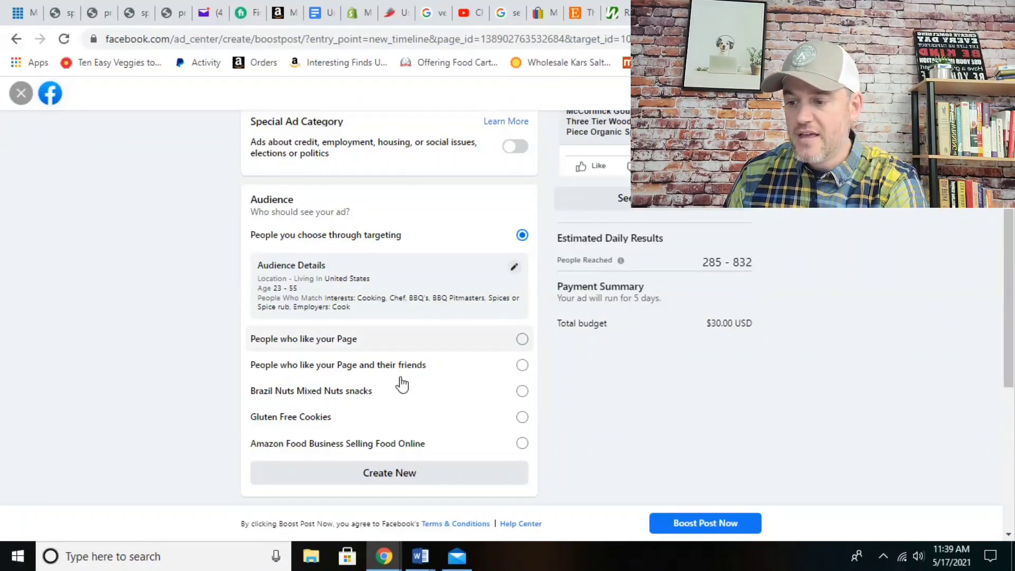
left_click_drag(1007, 236, 1012, 325)
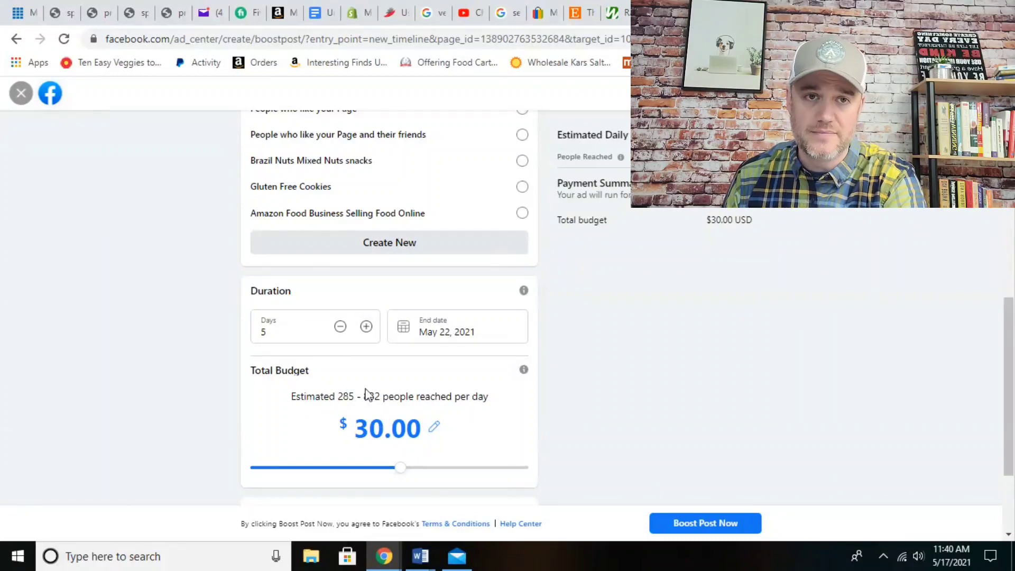
Set the boost's duration to 7 days and check the estimated number of people reached per day
left_click(366, 326)
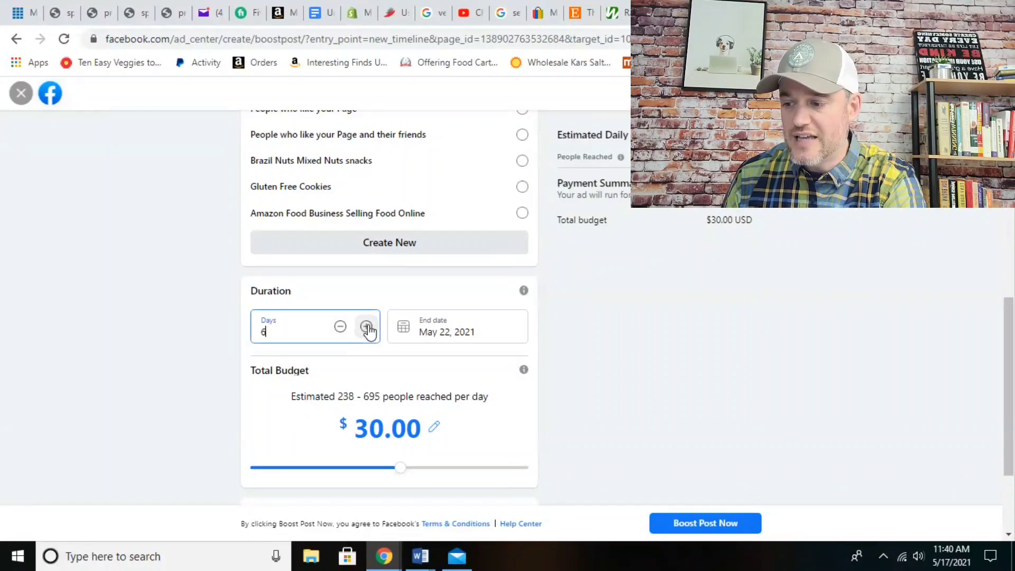
left_click(367, 327)
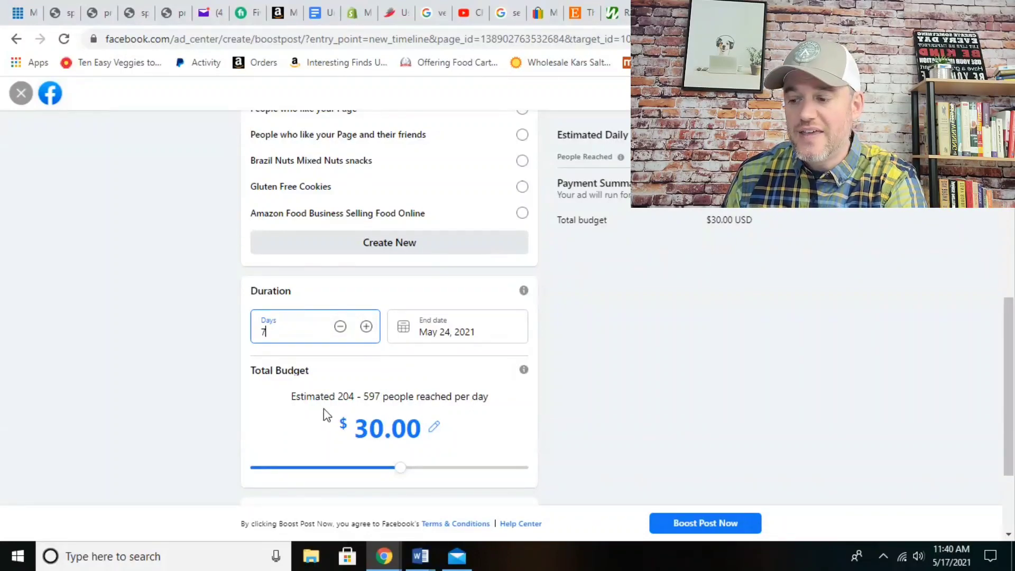
left_click_drag(320, 395, 417, 395)
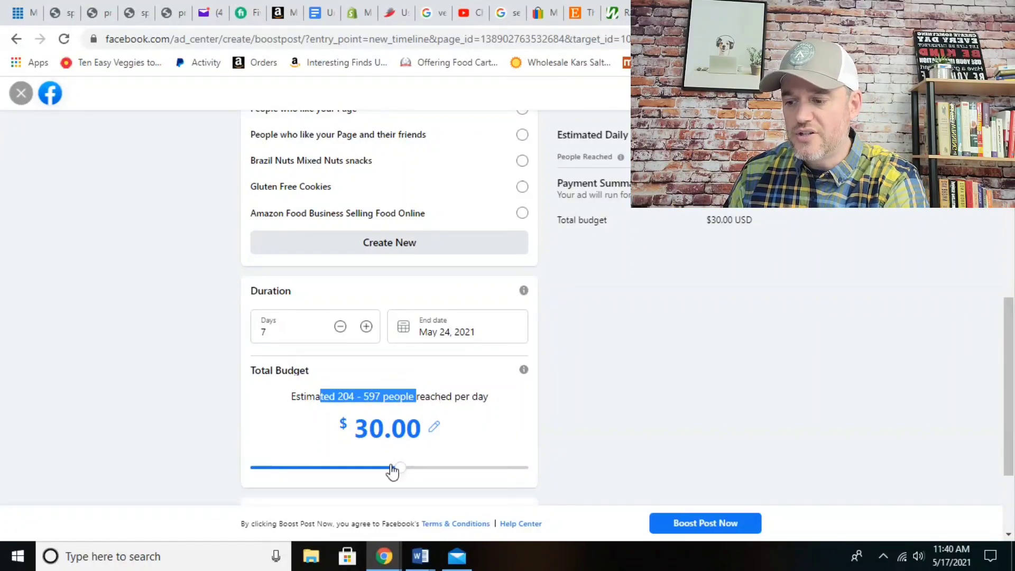
Raise the boost's total budget to $40.00 and finally $50.00, checking the estimated daily reach at each amount
left_click_drag(392, 471, 413, 470)
left_click_drag(380, 393, 342, 392)
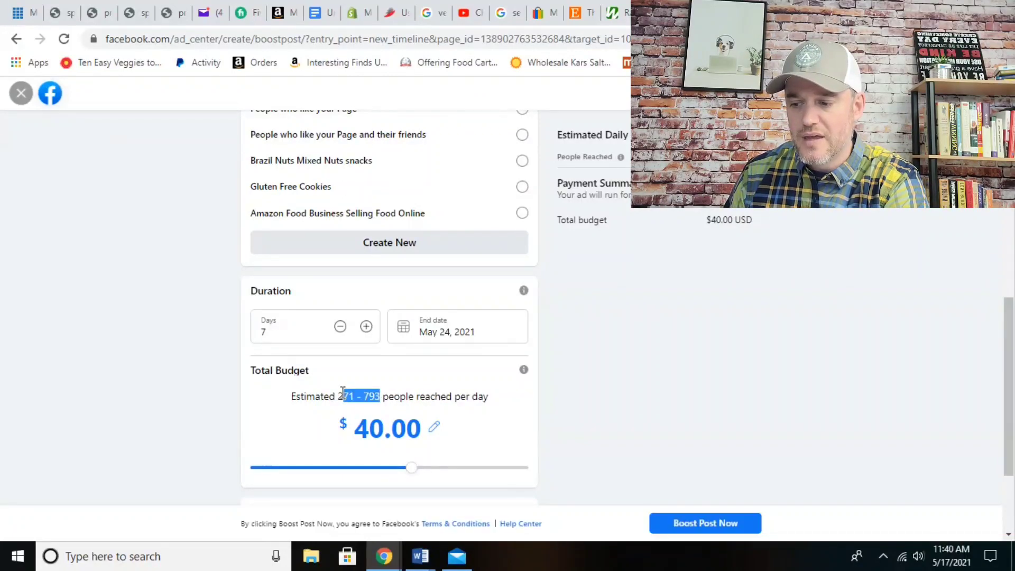
left_click_drag(414, 465, 423, 475)
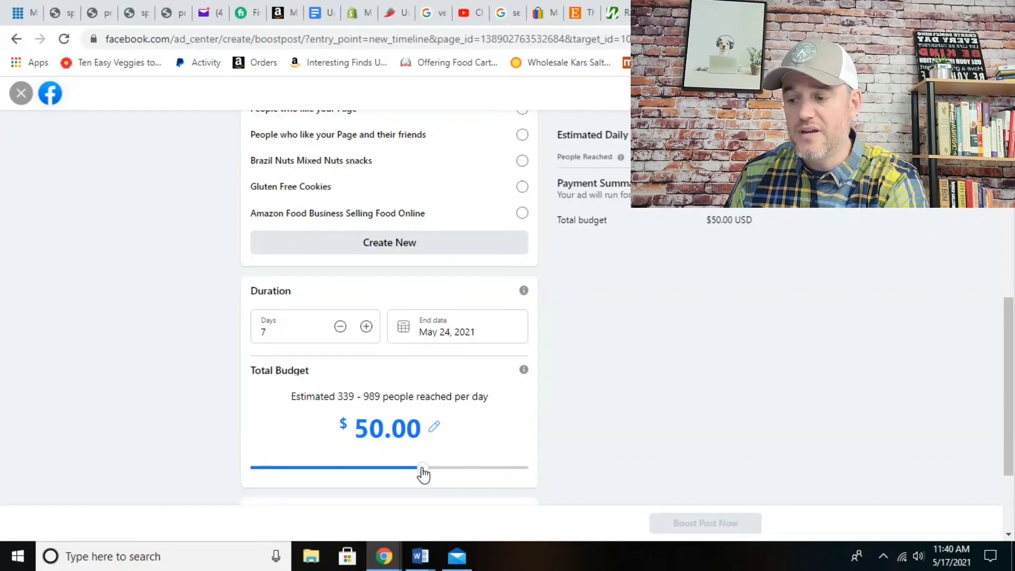
left_click_drag(339, 395, 381, 396)
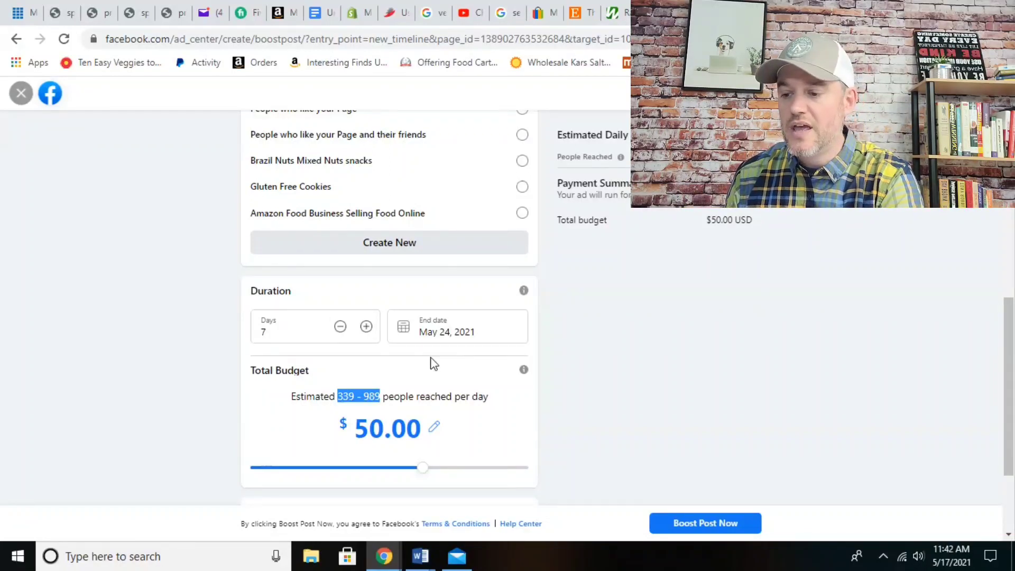
left_click(660, 326)
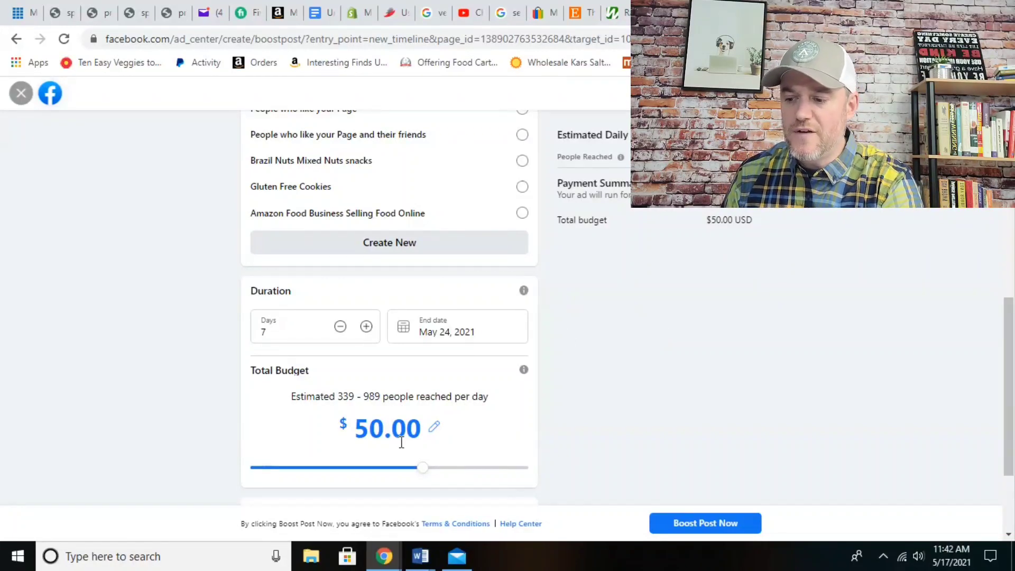
left_click_drag(361, 396, 458, 397)
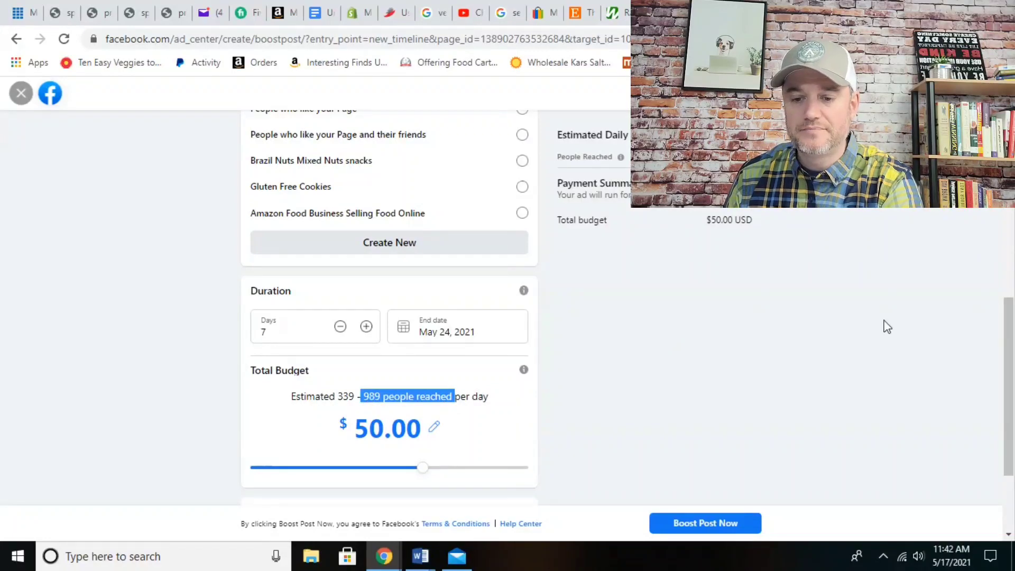
Review the boost's placements, button settings, ad preview, audience details and payment summary
left_click_drag(1009, 359, 1011, 388)
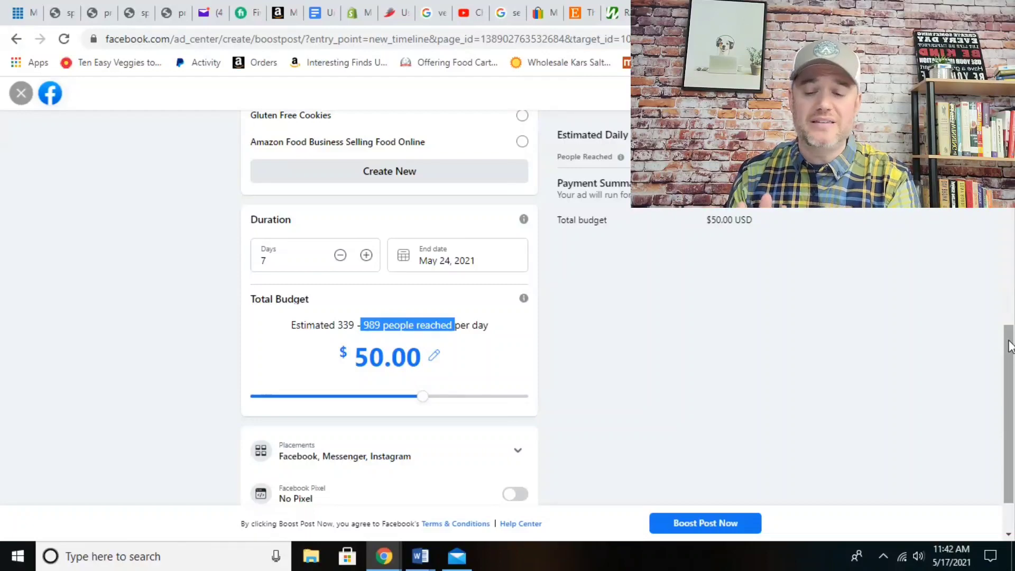
left_click_drag(1009, 346, 1011, 144)
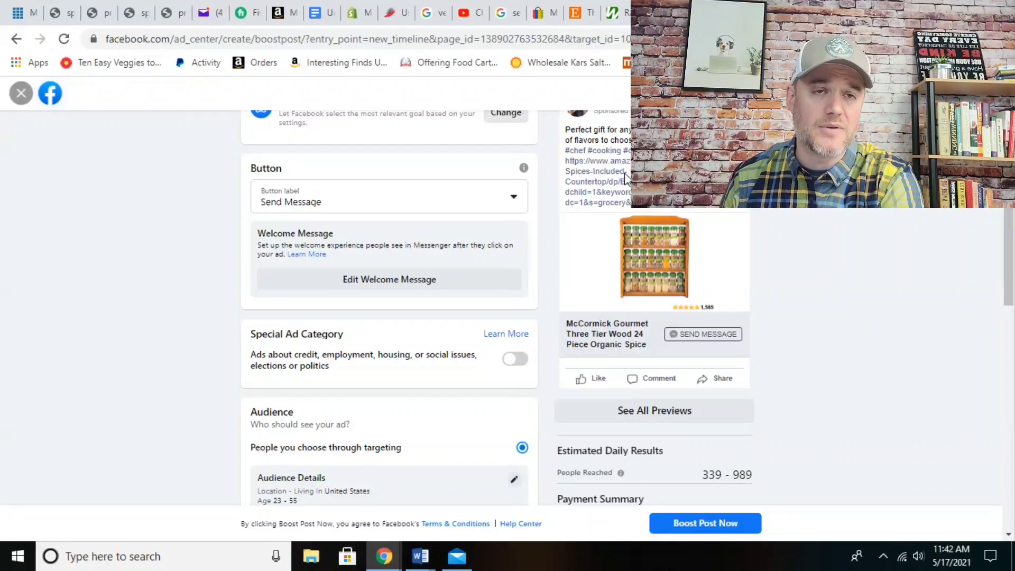
left_click_drag(1013, 168, 1013, 270)
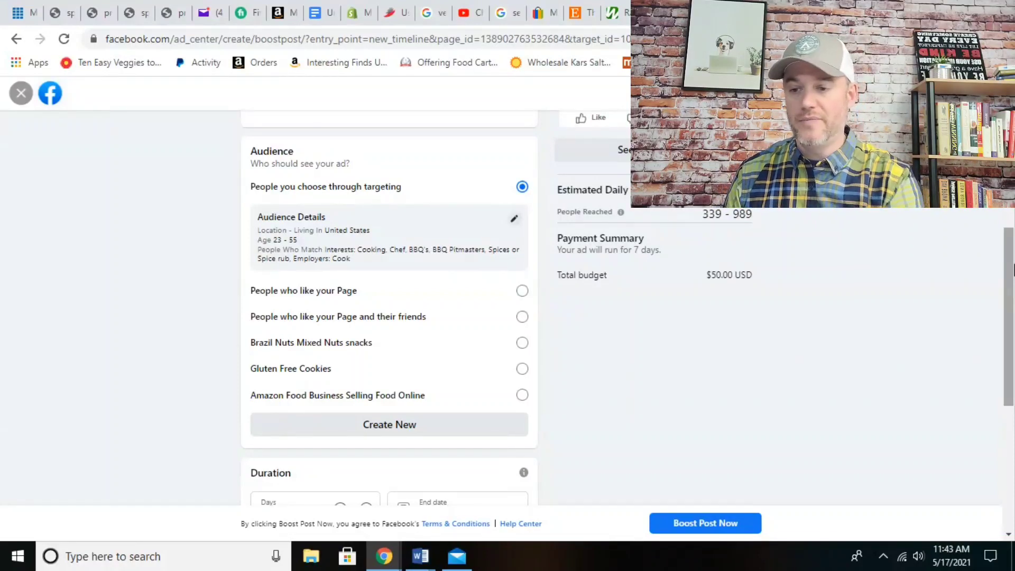
scroll(1013, 253, "up", 2)
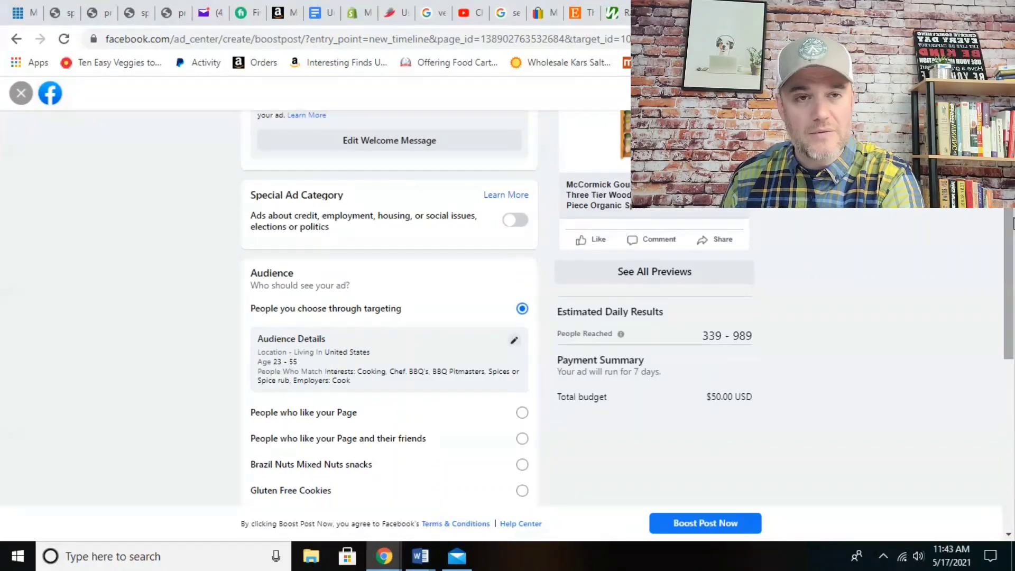